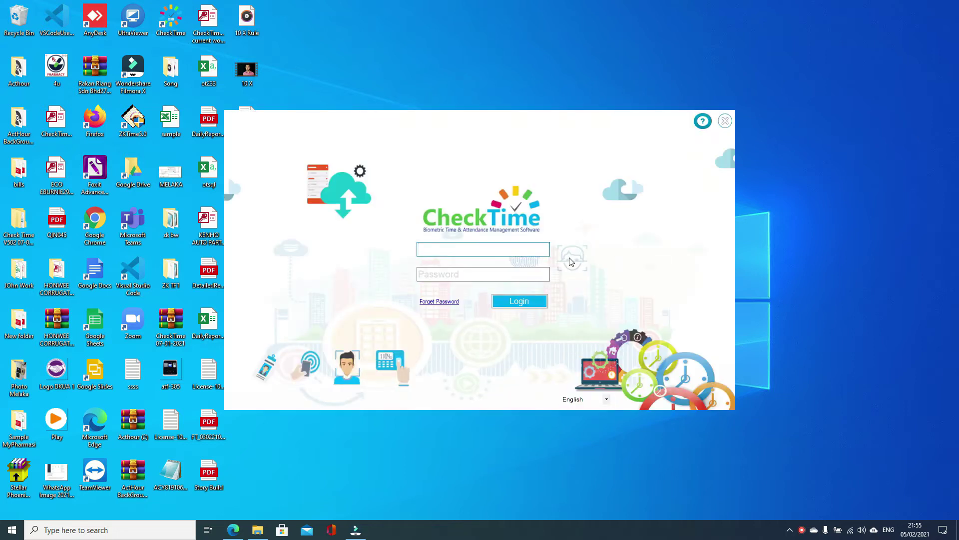
Log in to CheckTime with the username admin and the account password.
key("Tab")
type("**")
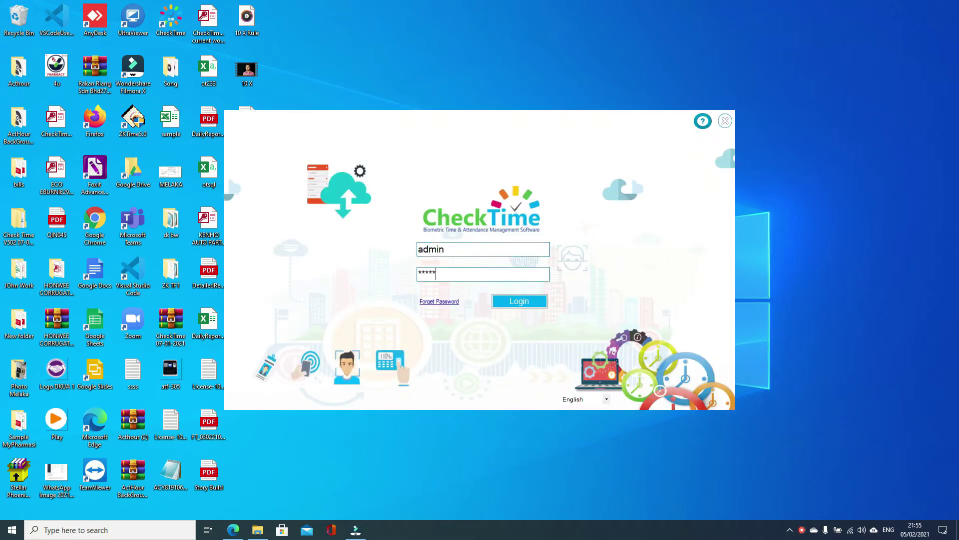
key("Return")
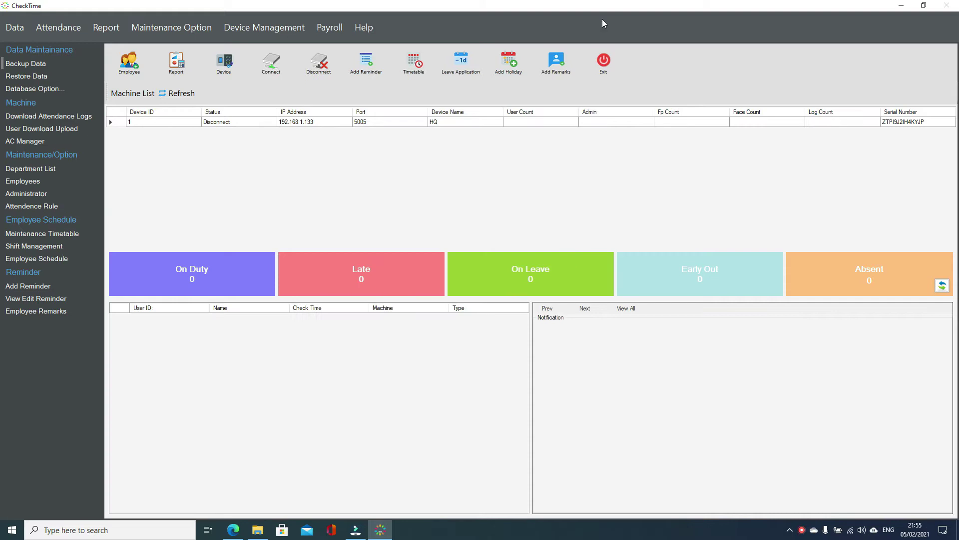
Delete all employees from the HQ department in the employee list and reload that department.
left_click(125, 64)
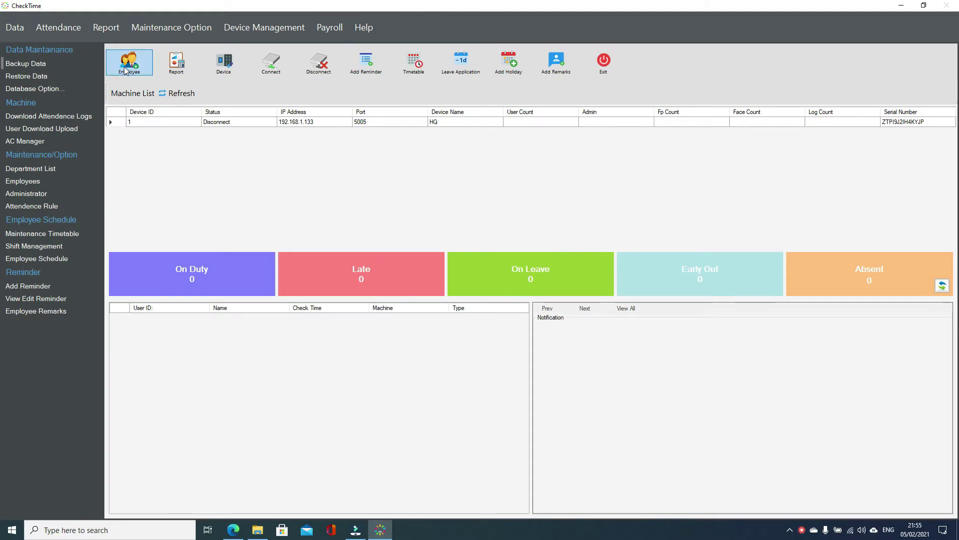
left_click(251, 183)
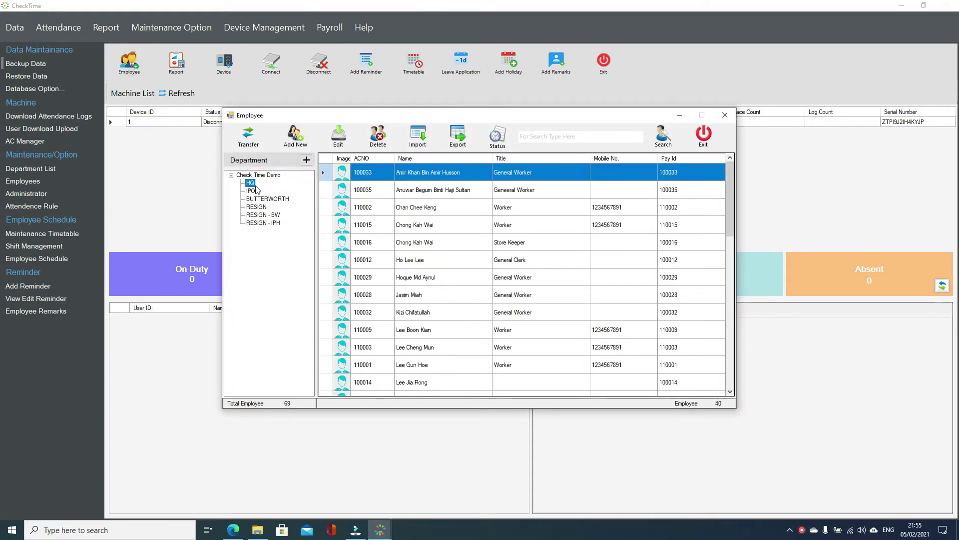
left_click_drag(328, 176, 341, 419)
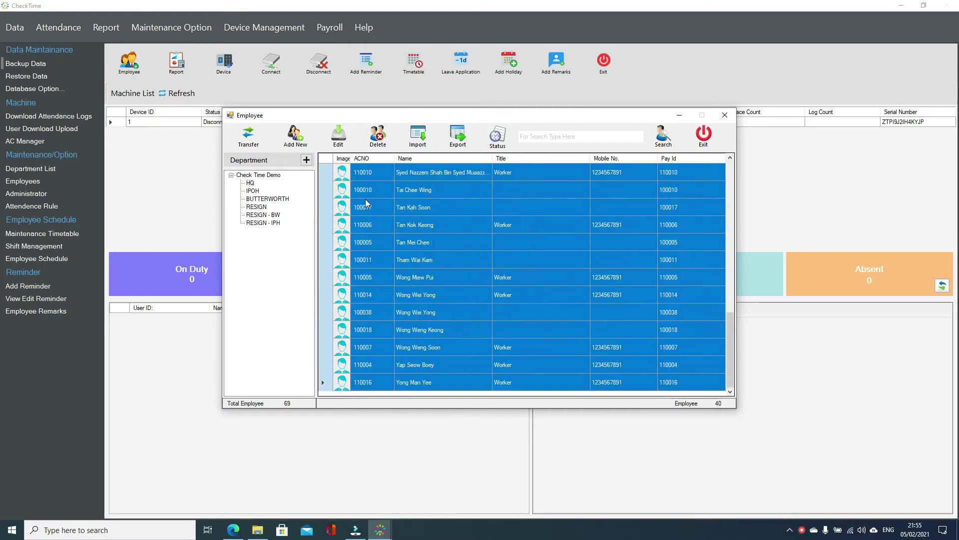
left_click(378, 136)
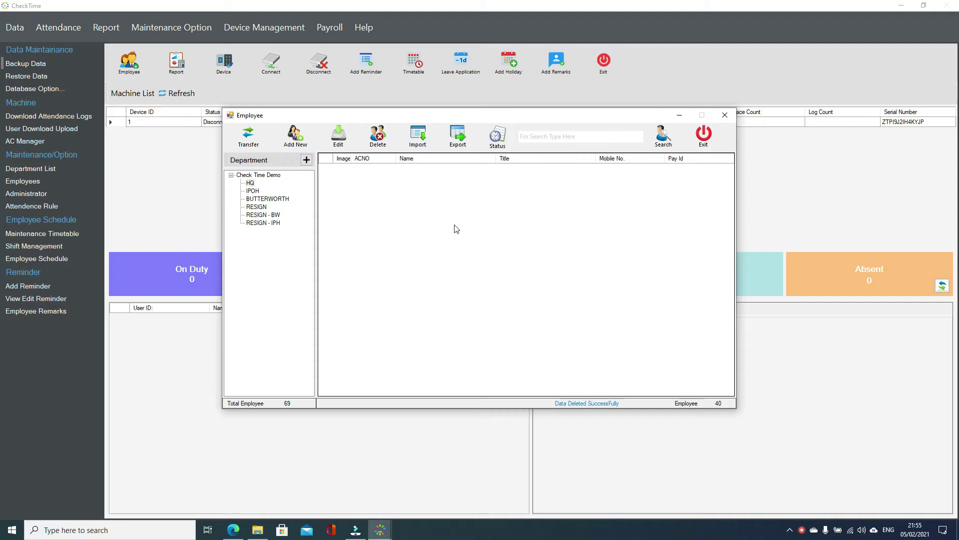
left_click(248, 182)
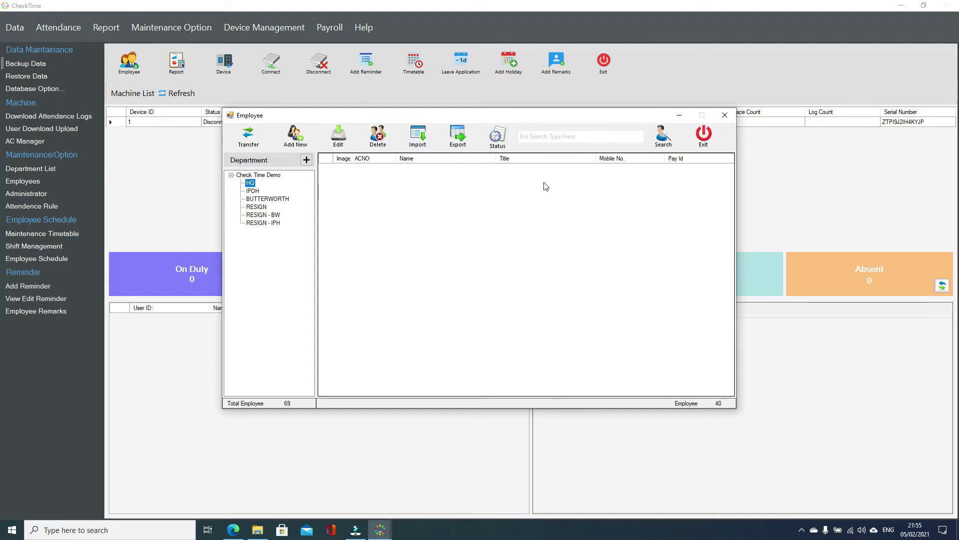
left_click(256, 191)
left_click(251, 182)
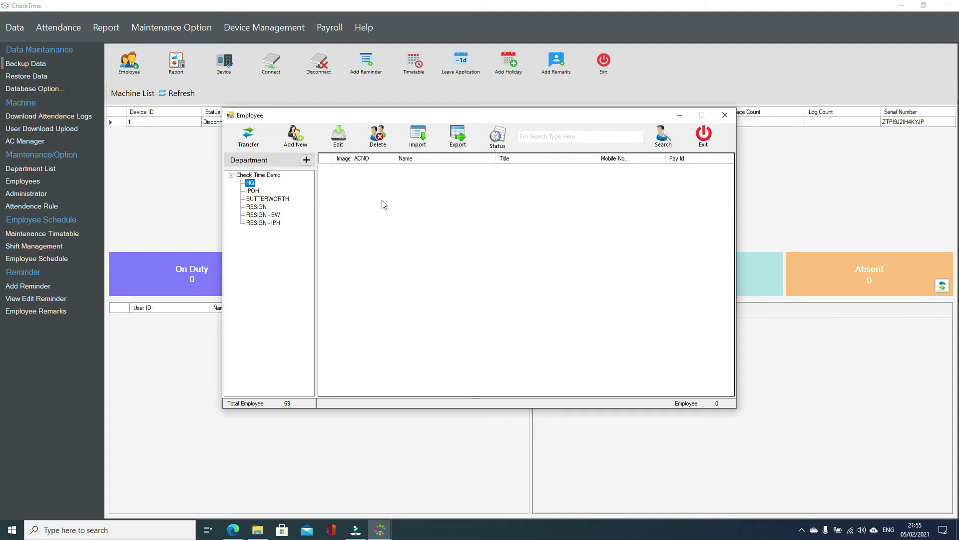
Download the sample employee import file to the Desktop as Emp List, then close the import and employee windows.
left_click(422, 144)
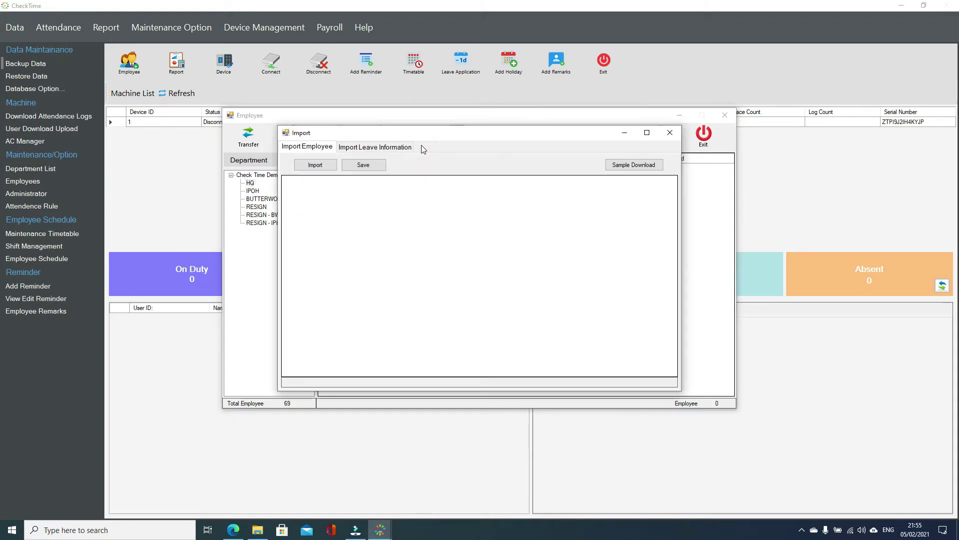
left_click(621, 169)
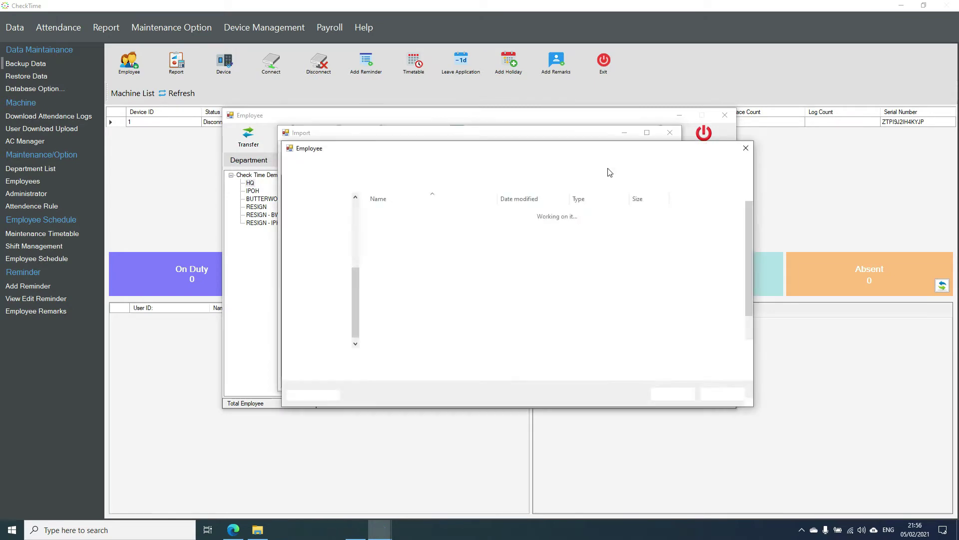
left_click(318, 226)
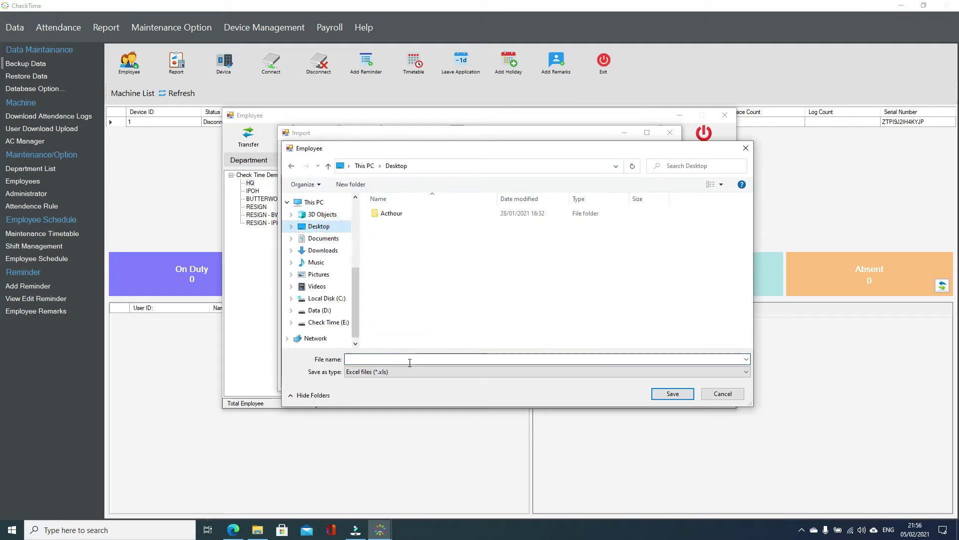
left_click(407, 358)
type("Emp List")
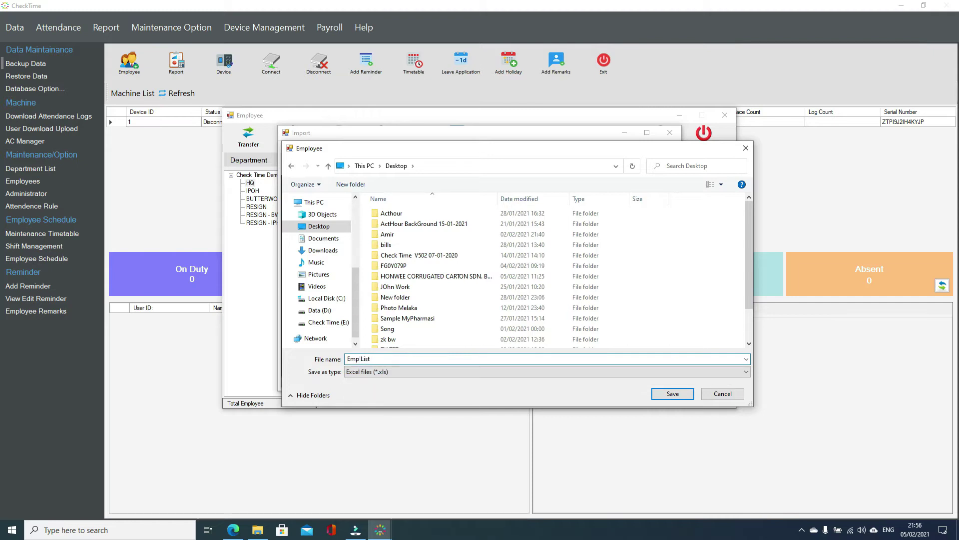
left_click(673, 394)
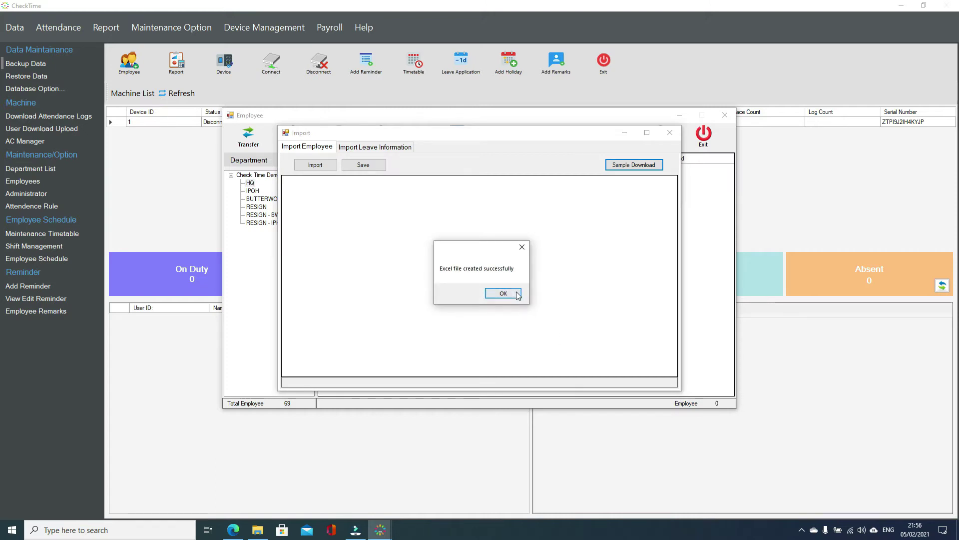
left_click(517, 294)
left_click(670, 132)
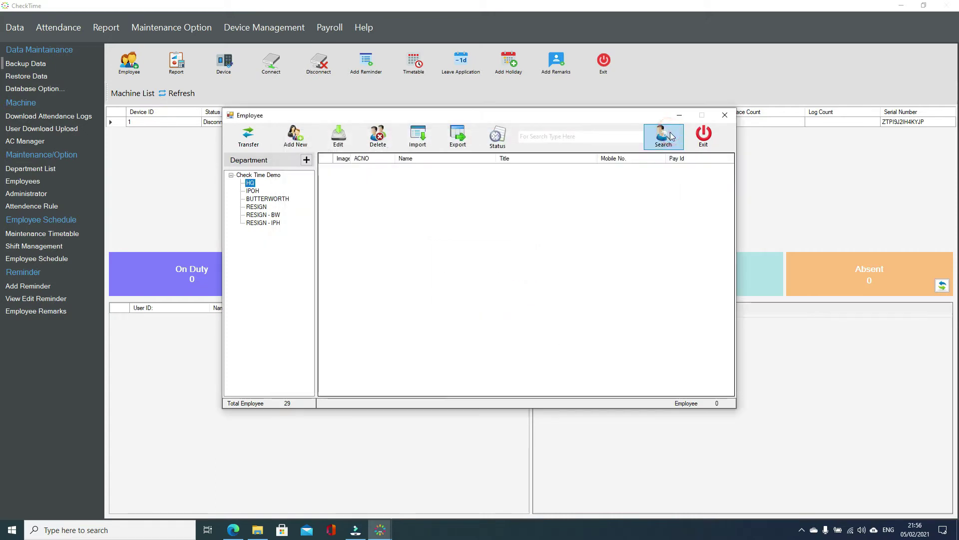
left_click(704, 134)
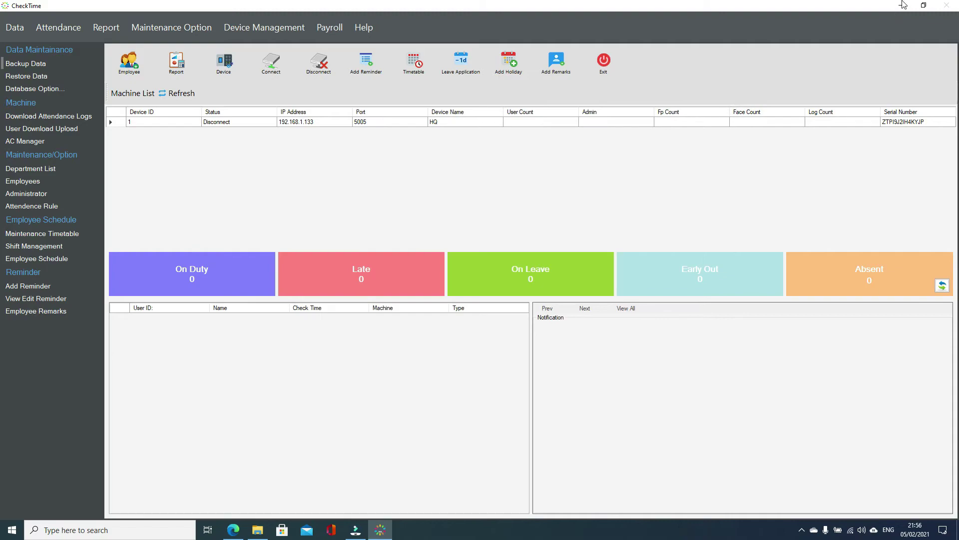
Open the Emp List file from the desktop in Excel and autofit all column widths.
left_click(903, 5)
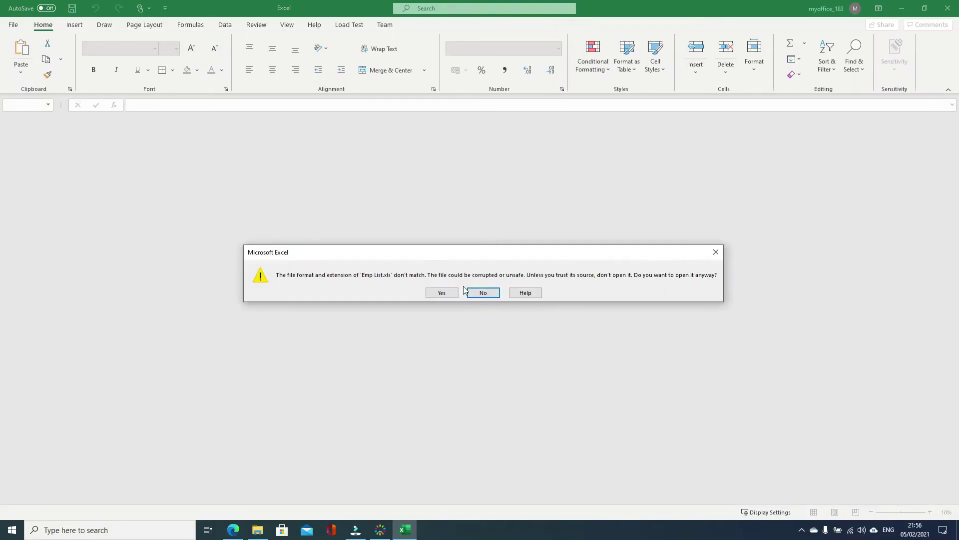
left_click(439, 293)
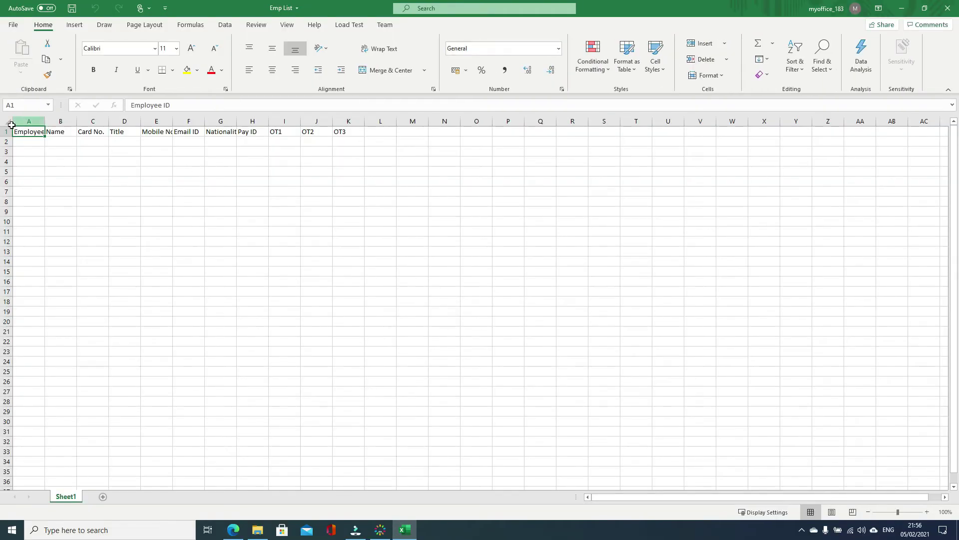
left_click(9, 122)
double_click(45, 121)
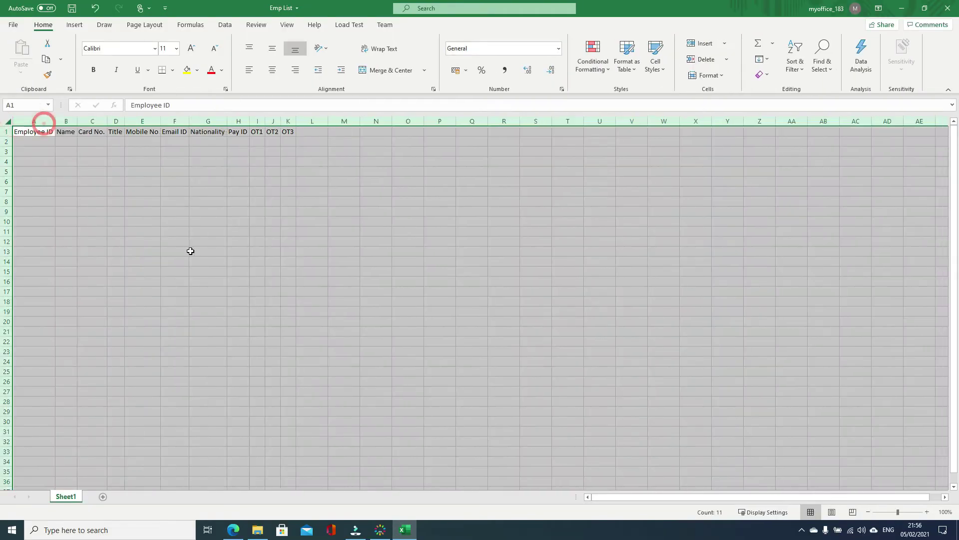
left_click(190, 251)
Examine the blank template's Employee ID, Name and remaining columns to see where employee data goes.
left_click_drag(30, 141, 31, 211)
left_click_drag(70, 142, 97, 211)
left_click_drag(280, 155, 47, 160)
left_click(154, 240)
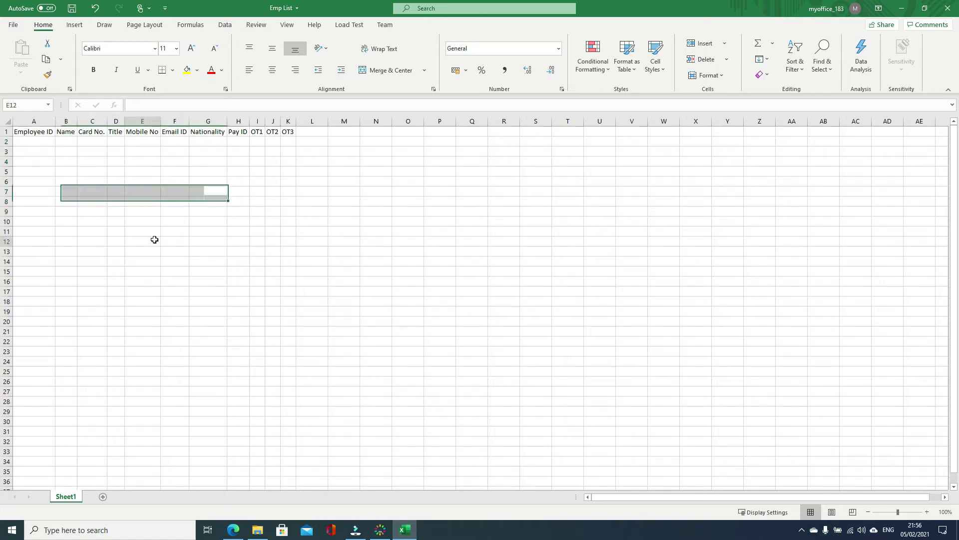
left_click_drag(23, 146, 30, 202)
left_click_drag(67, 139, 67, 192)
left_click_drag(28, 146, 26, 184)
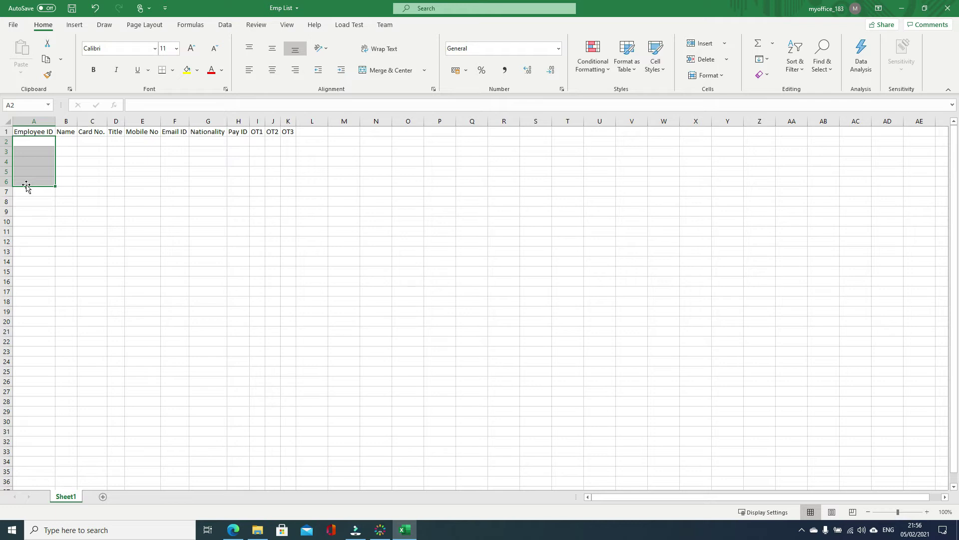
left_click_drag(67, 140, 64, 198)
left_click(83, 185)
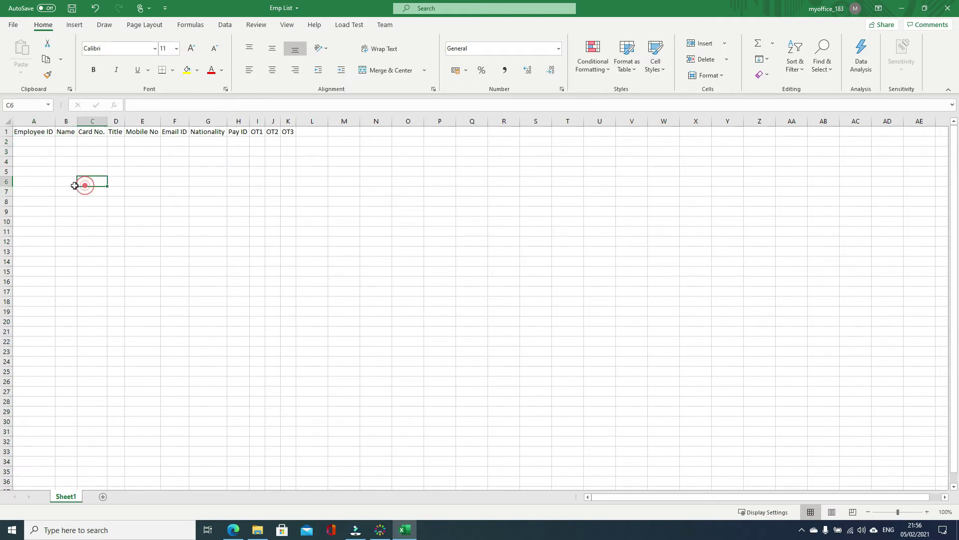
left_click(53, 179)
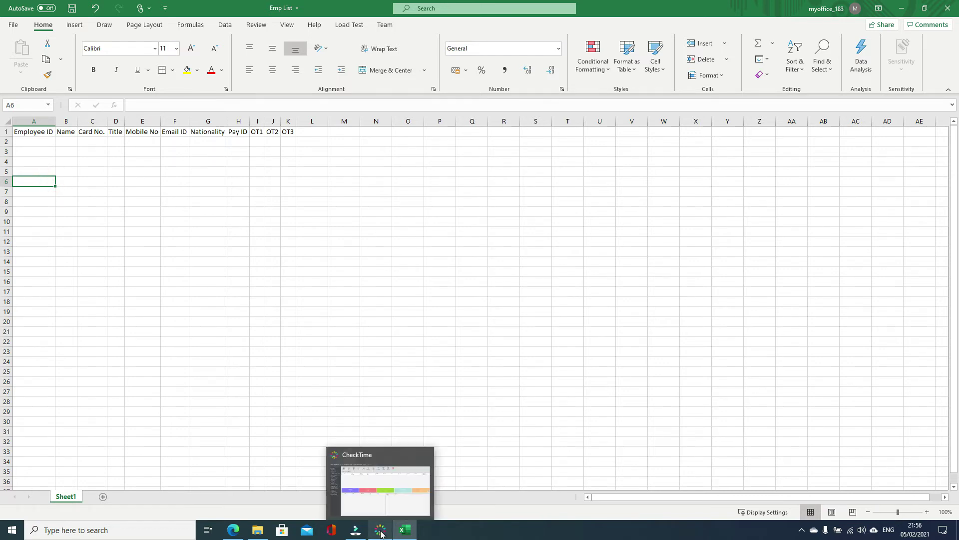
left_click(472, 461)
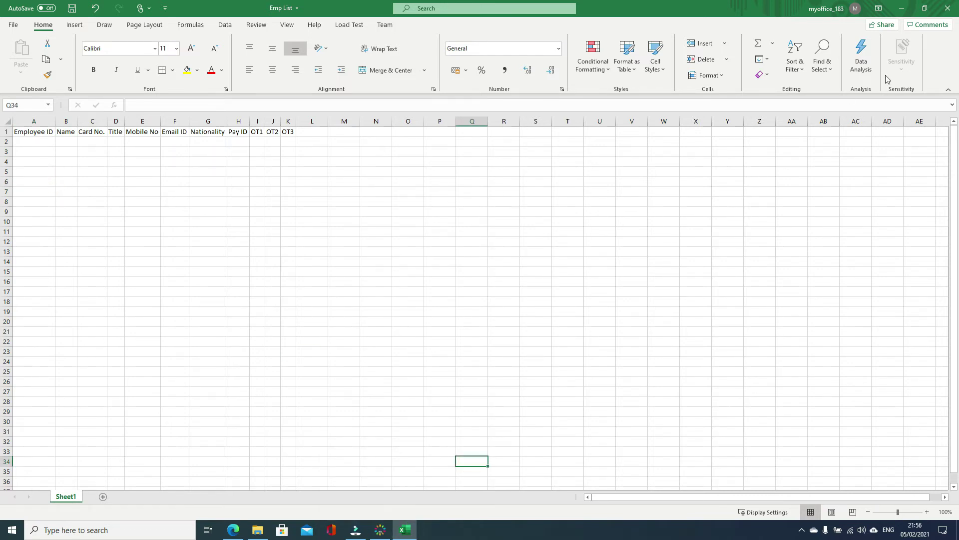
Open the Employee Data workbook from the desktop, accepting the file format mismatch.
left_click(902, 8)
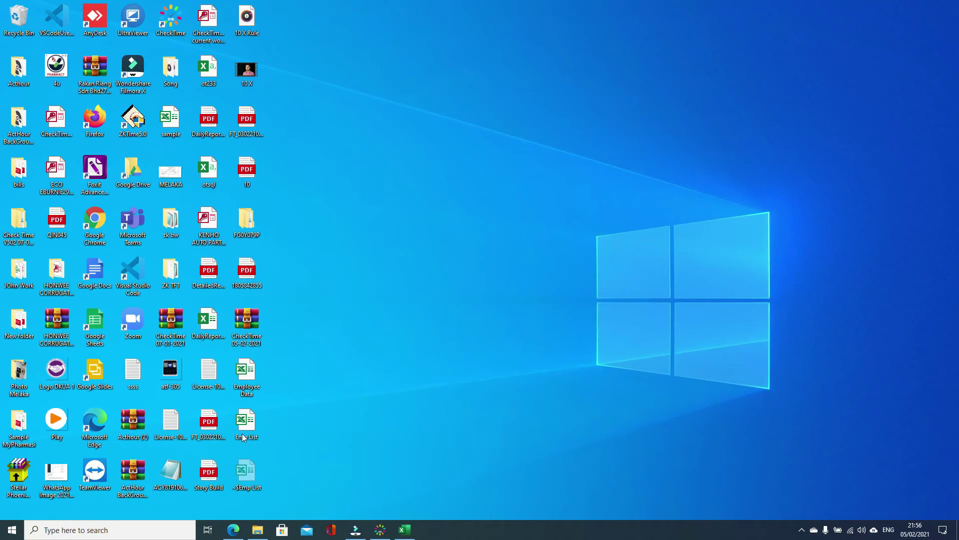
double_click(237, 392)
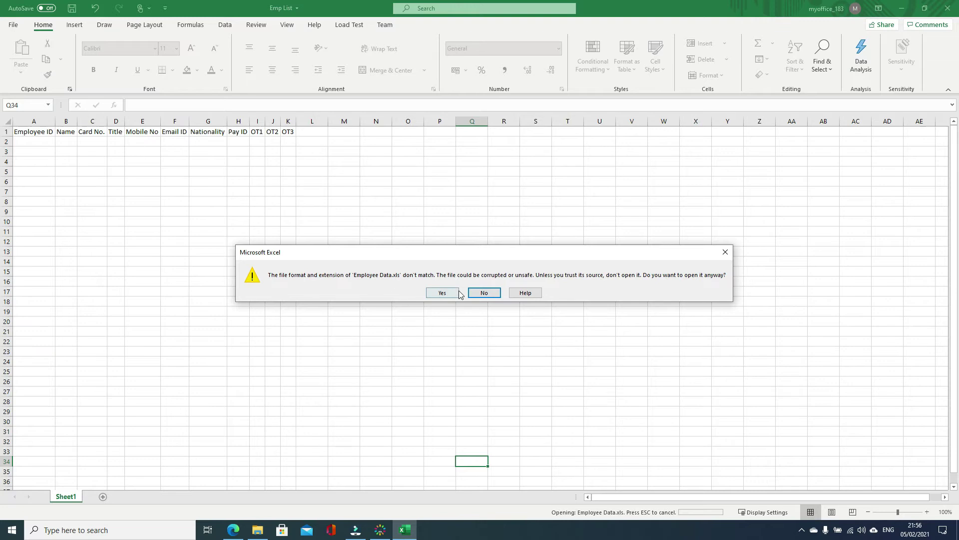
left_click(442, 293)
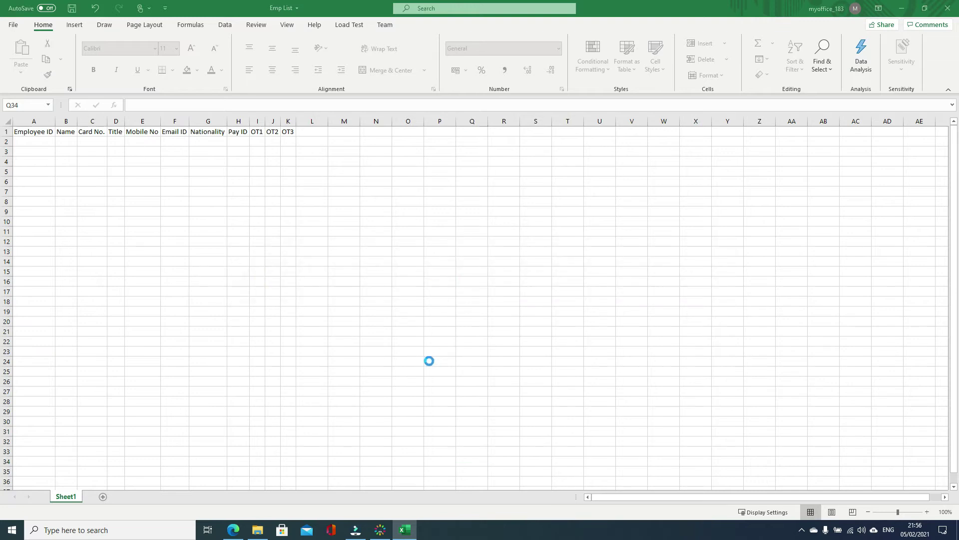
Review how the employee IDs, names, titles, mobile numbers and nationalities are filled in the Employee Data sheet.
left_click_drag(37, 143, 16, 362)
left_click_drag(80, 151, 98, 281)
left_click_drag(227, 155, 394, 252)
left_click_drag(303, 358, 296, 423)
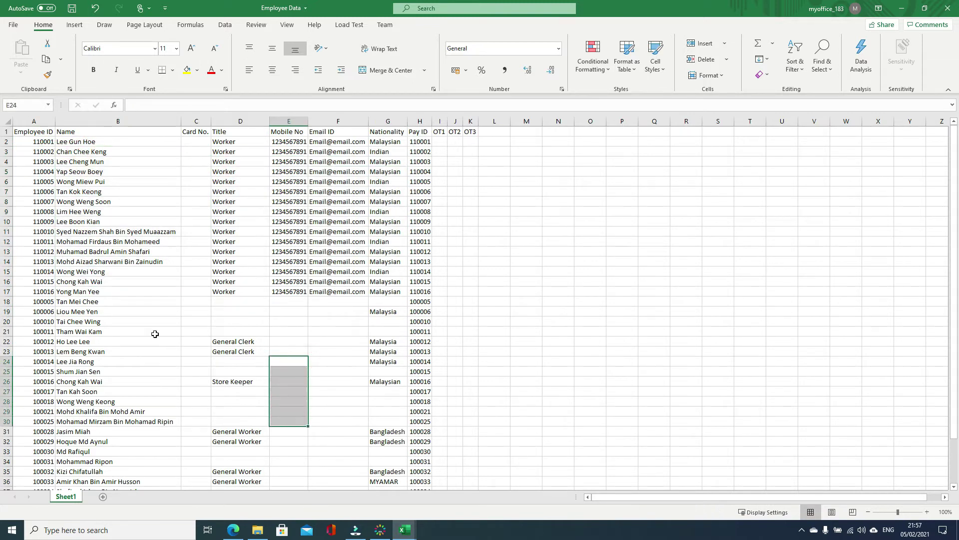
left_click_drag(36, 140, 88, 279)
left_click_drag(196, 221, 385, 221)
left_click(138, 190)
Copy the employee records in A2:H41 of Employee Data and paste them as values at cell A2 of Emp List.
left_click_drag(35, 141, 418, 447)
right_click(384, 382)
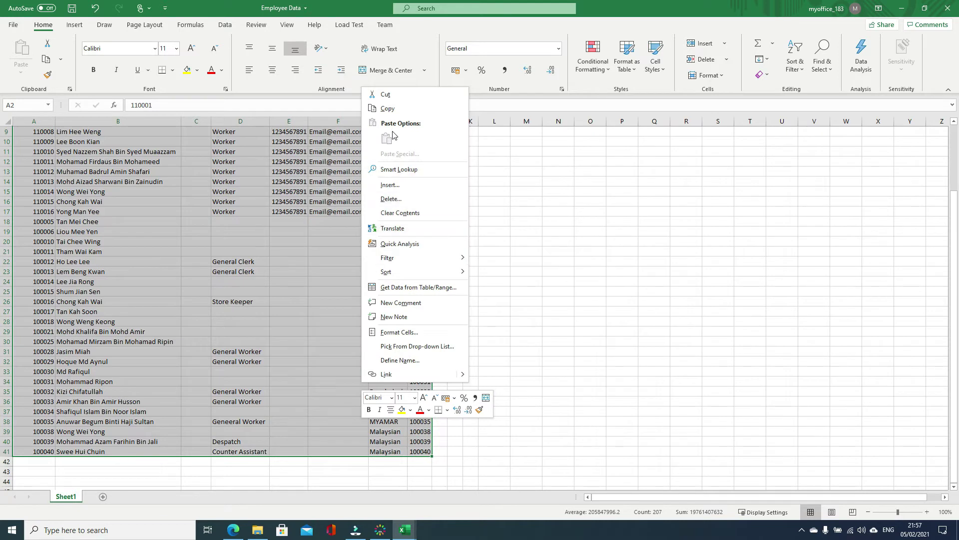
left_click(399, 107)
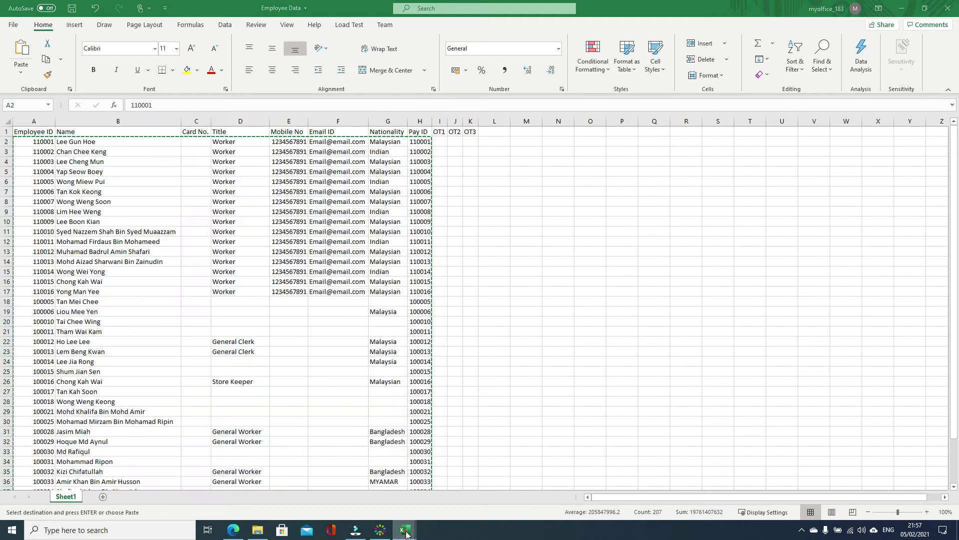
mouse_move(405, 530)
left_click(324, 492)
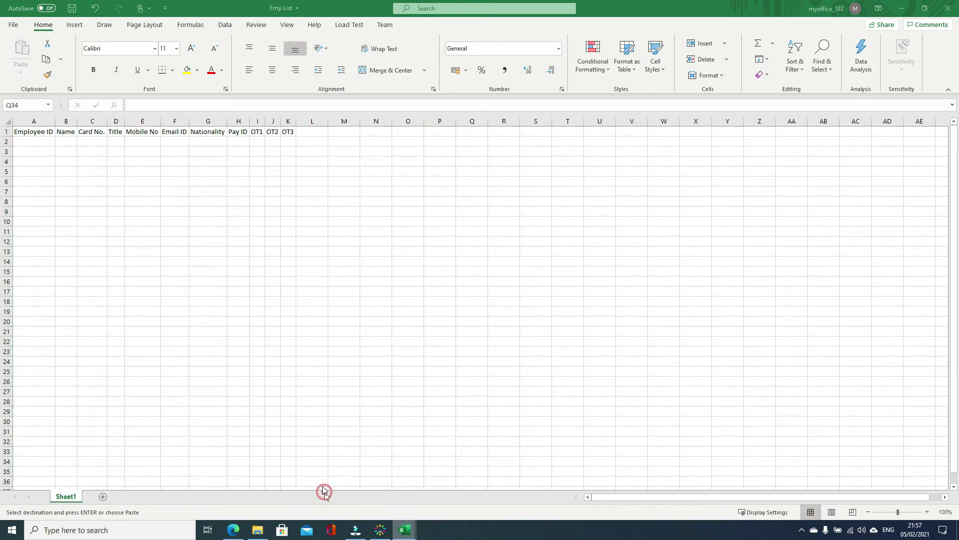
left_click(30, 145)
right_click(44, 143)
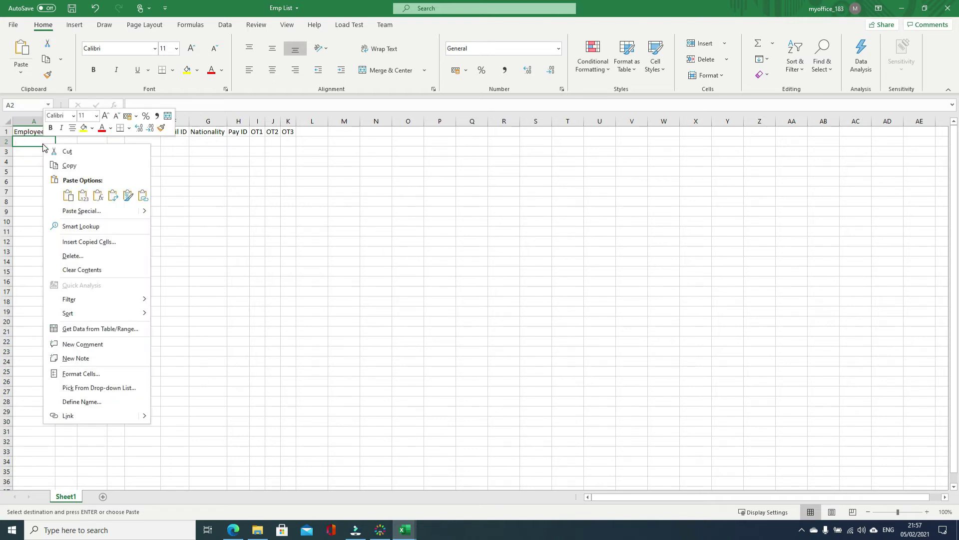
left_click(82, 193)
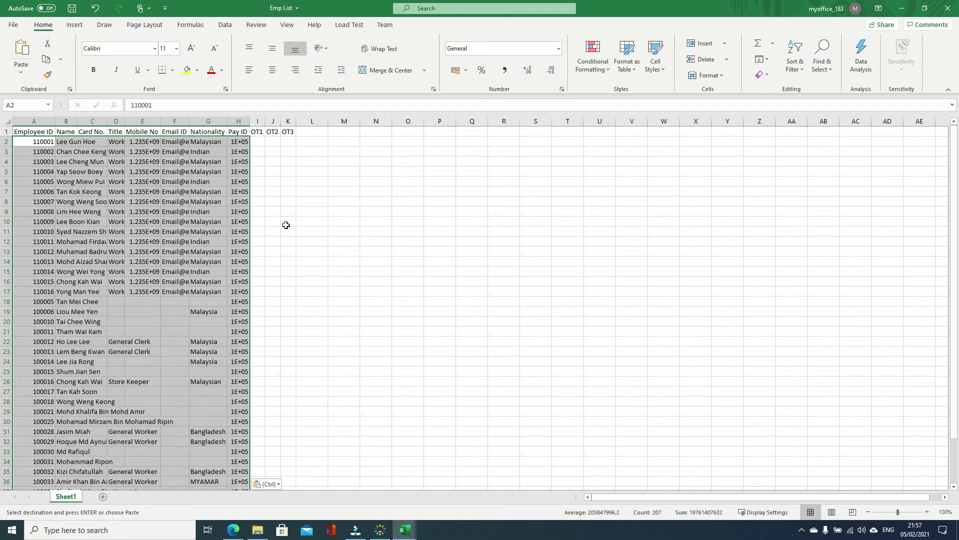
Autofit all column widths in the Emp List sheet to the pasted employee data.
left_click(285, 224)
left_click(8, 122)
double_click(52, 122)
left_click(442, 270)
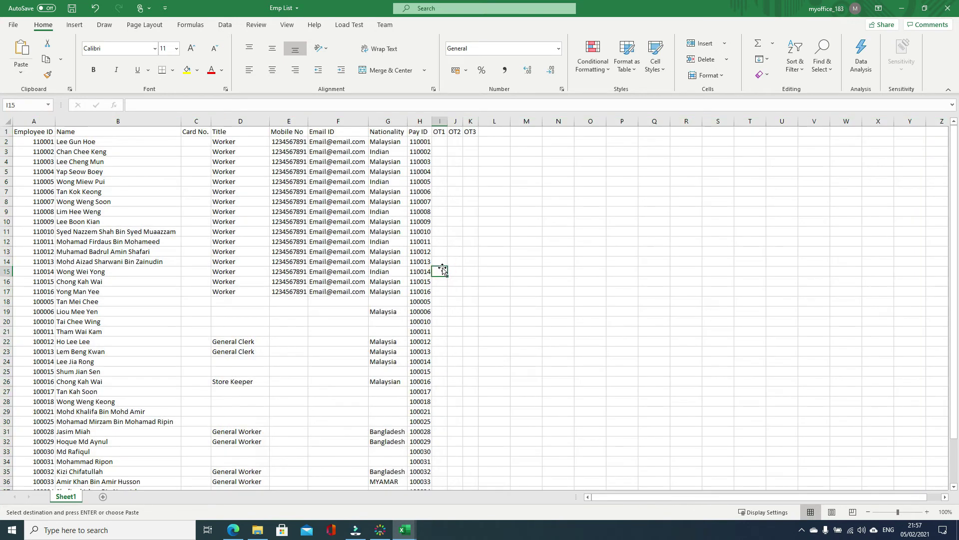
Check the pasted employee rows and save the Emp List workbook.
left_click_drag(43, 176, 115, 351)
left_click(474, 449)
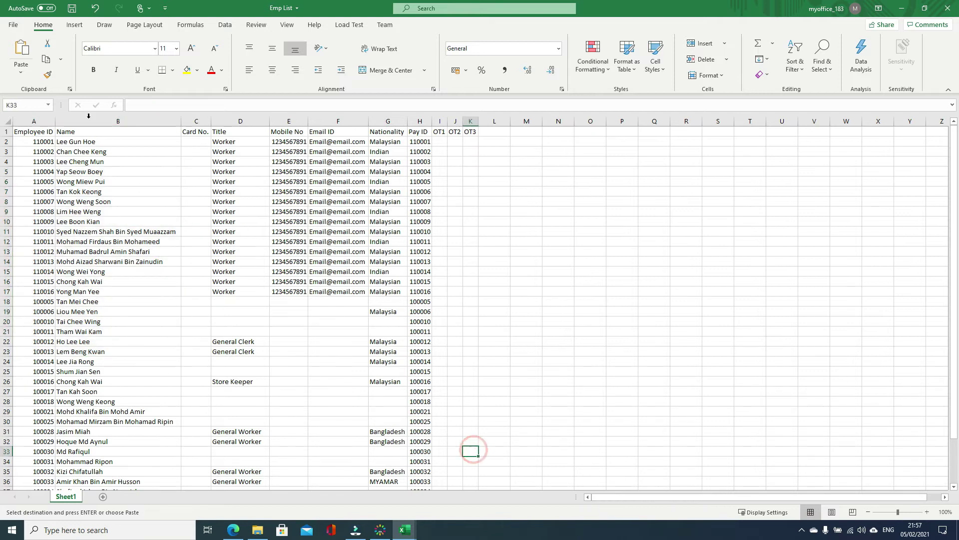
left_click(75, 9)
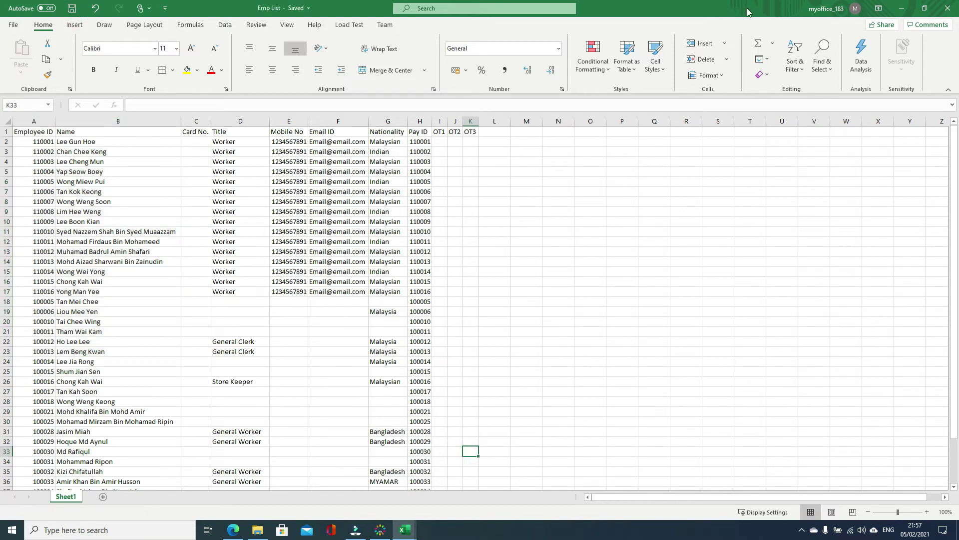
Close the Emp List and Employee Data workbooks.
left_click(948, 9)
left_click(751, 149)
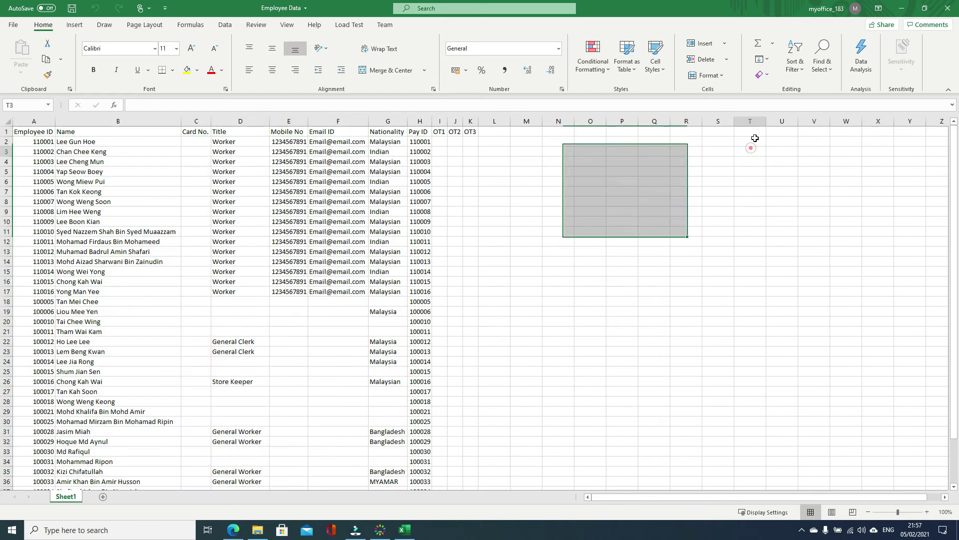
left_click(944, 8)
left_click(944, 9)
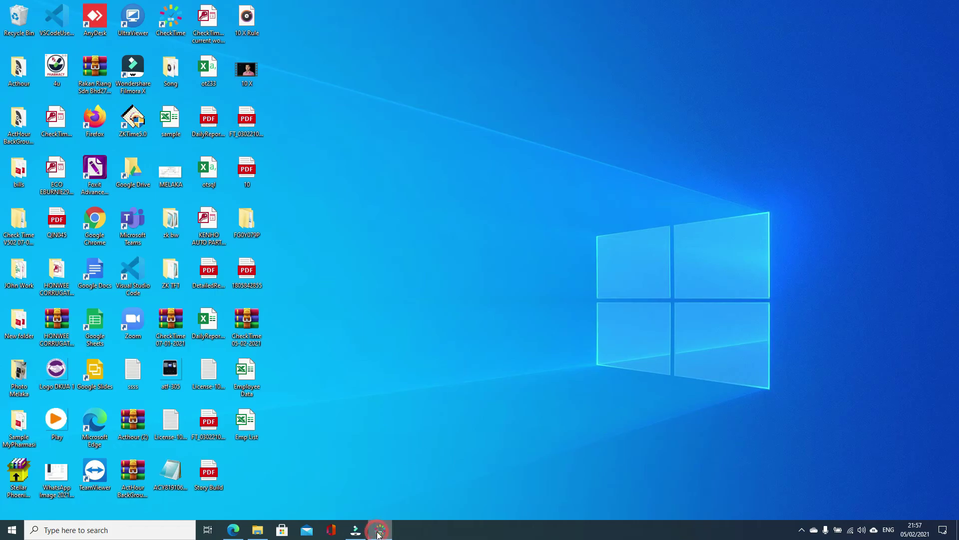
Switch to CheckTime and open the employee Import window for the HQ department.
left_click(378, 527)
left_click(127, 71)
left_click(250, 184)
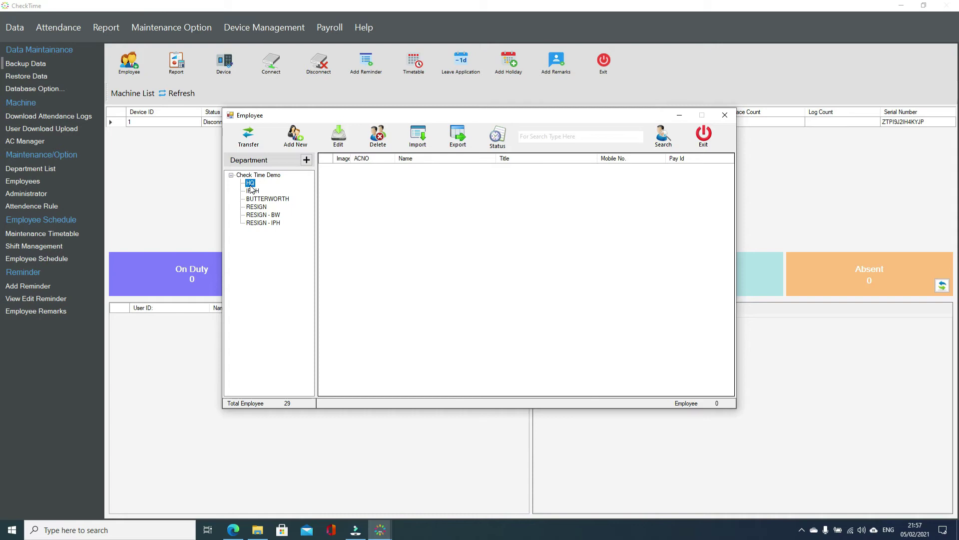
left_click(427, 148)
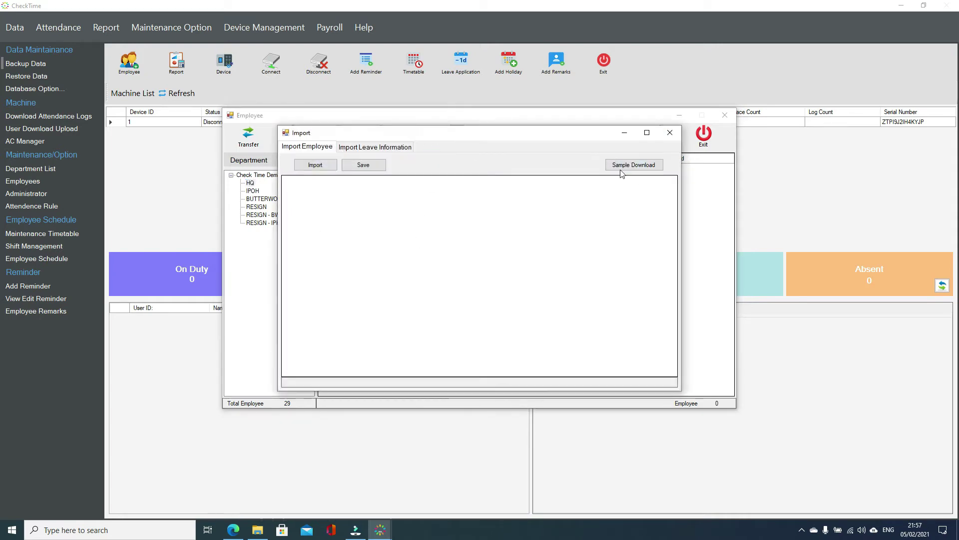
Load the Emp List Excel file from the Desktop into the employee import table.
left_click(320, 167)
scroll(402, 284, "down", 1)
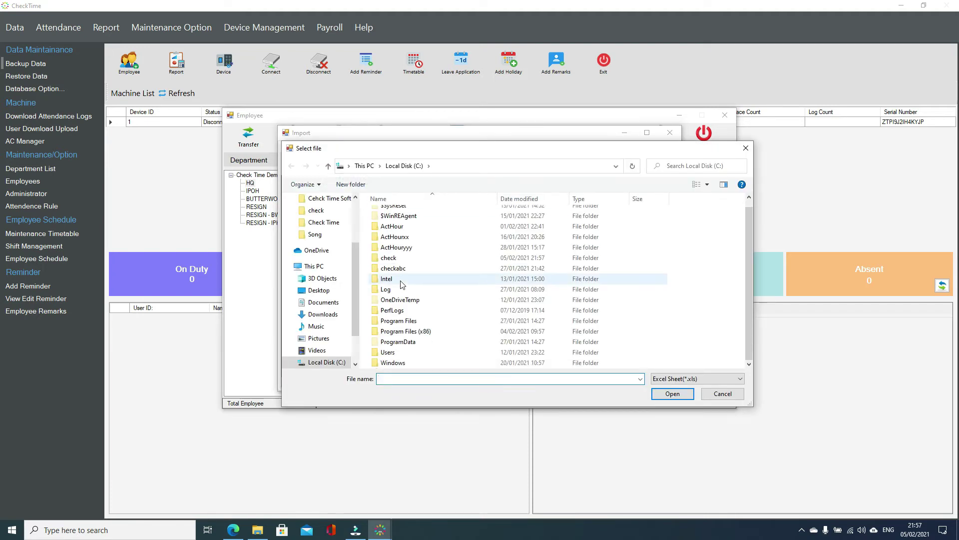
left_click(318, 290)
scroll(430, 342, "down", 2)
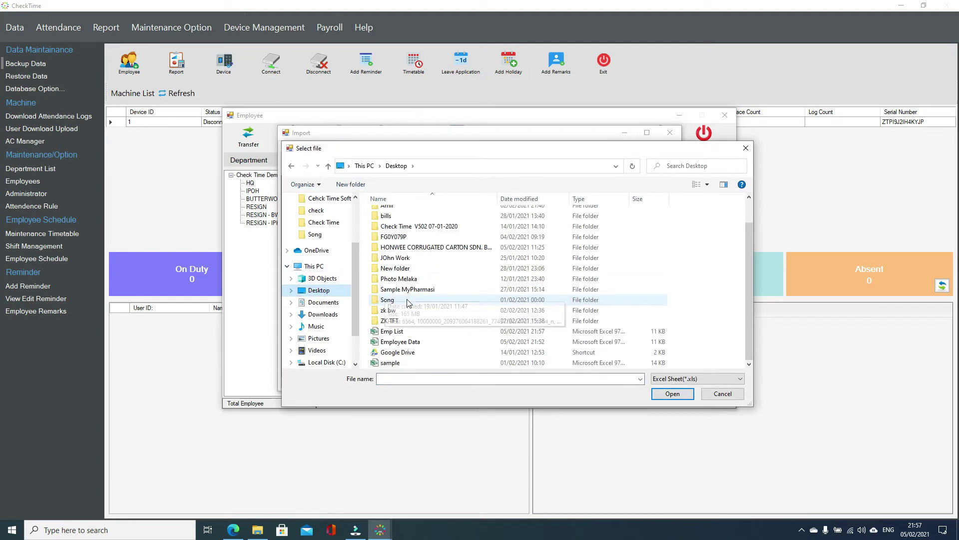
left_click(406, 332)
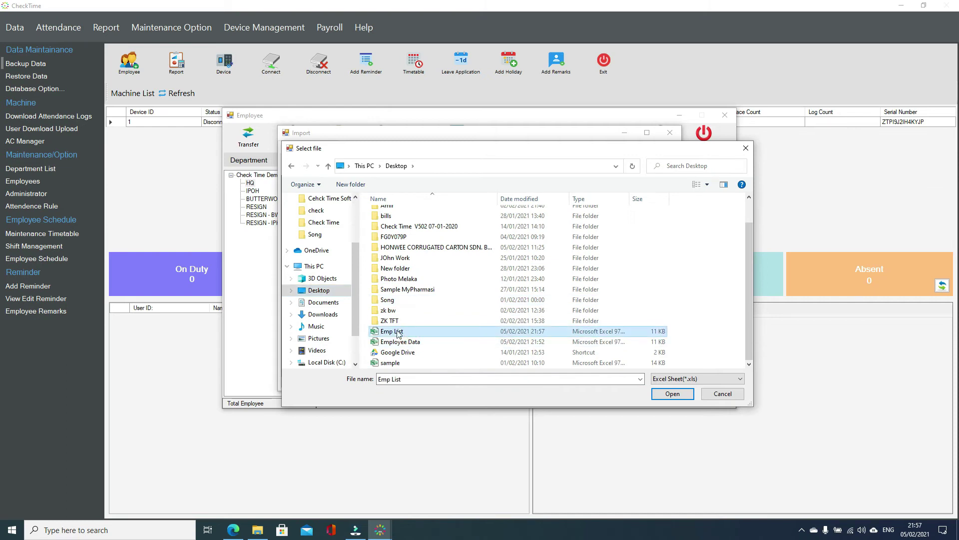
left_click(667, 394)
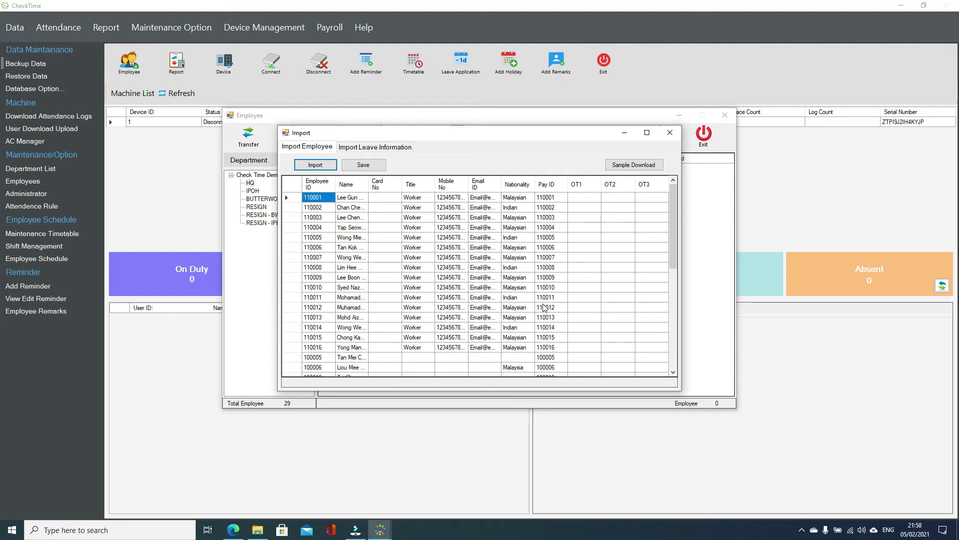
Save all the loaded employee rows to the employee database and close the Import window.
left_click_drag(673, 234, 676, 198)
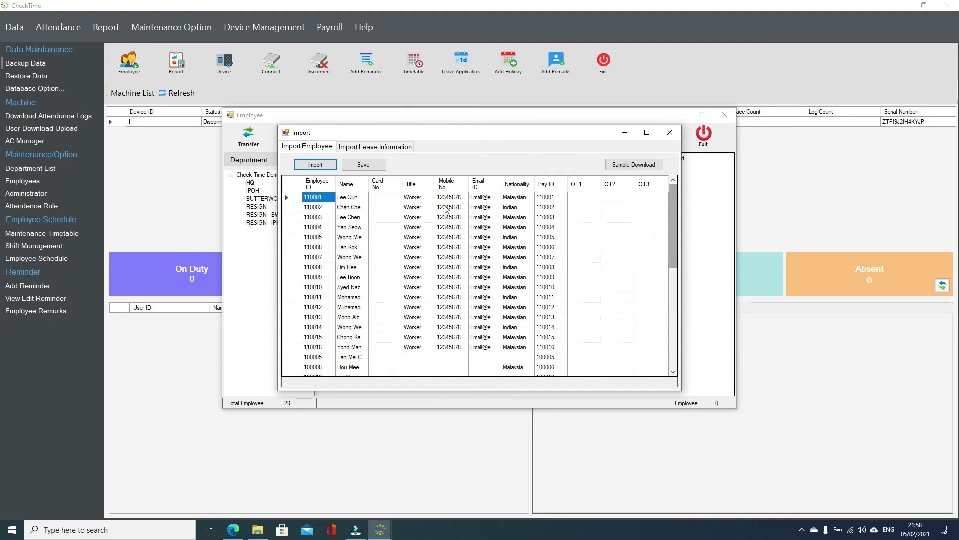
left_click(360, 165)
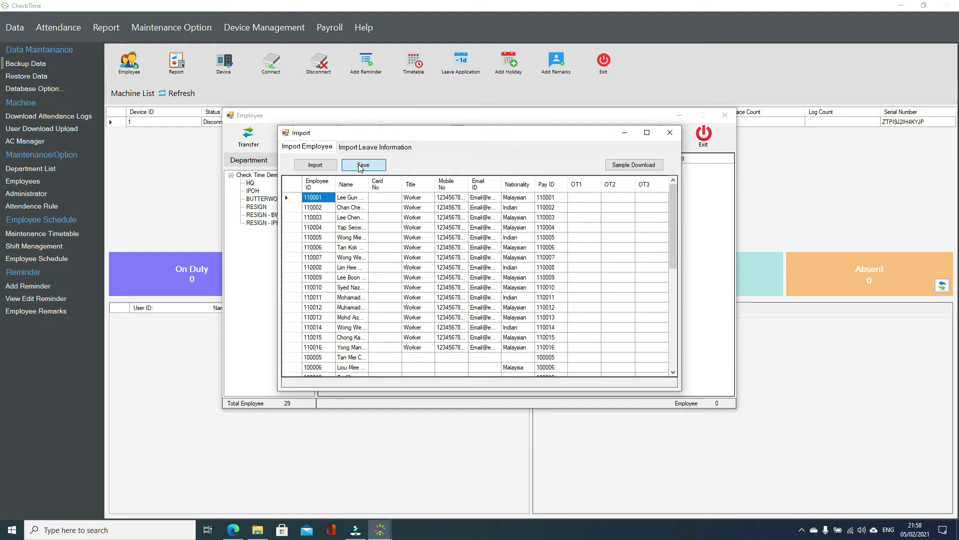
left_click(359, 165)
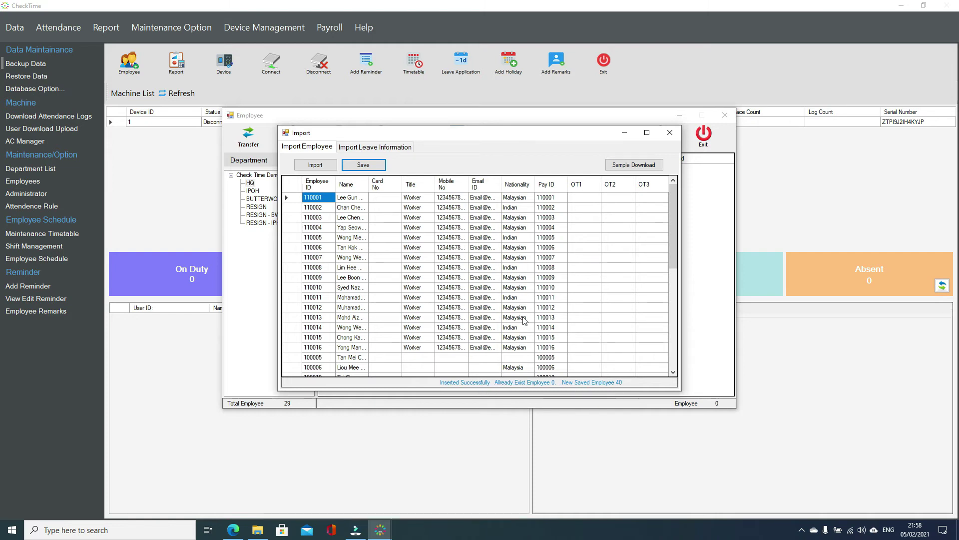
left_click_drag(284, 198, 286, 432)
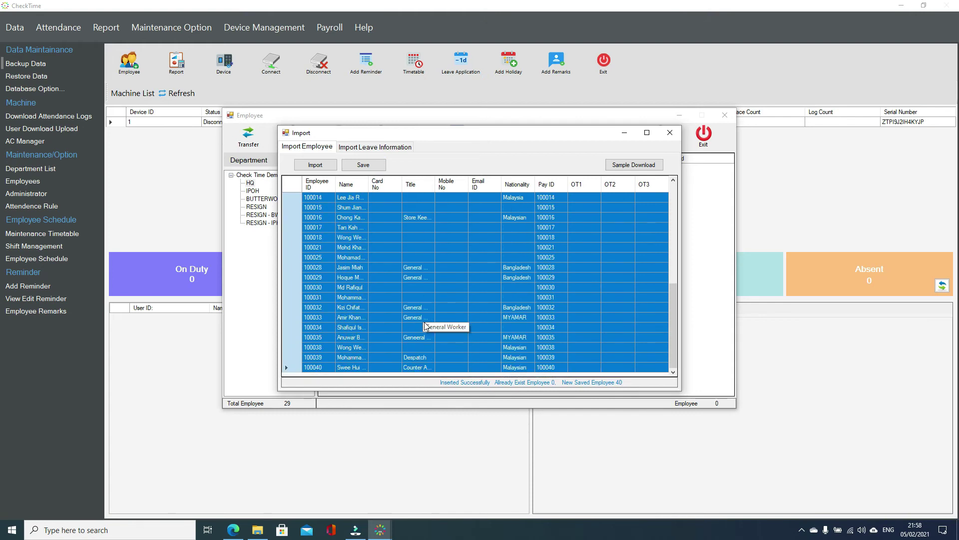
left_click(670, 133)
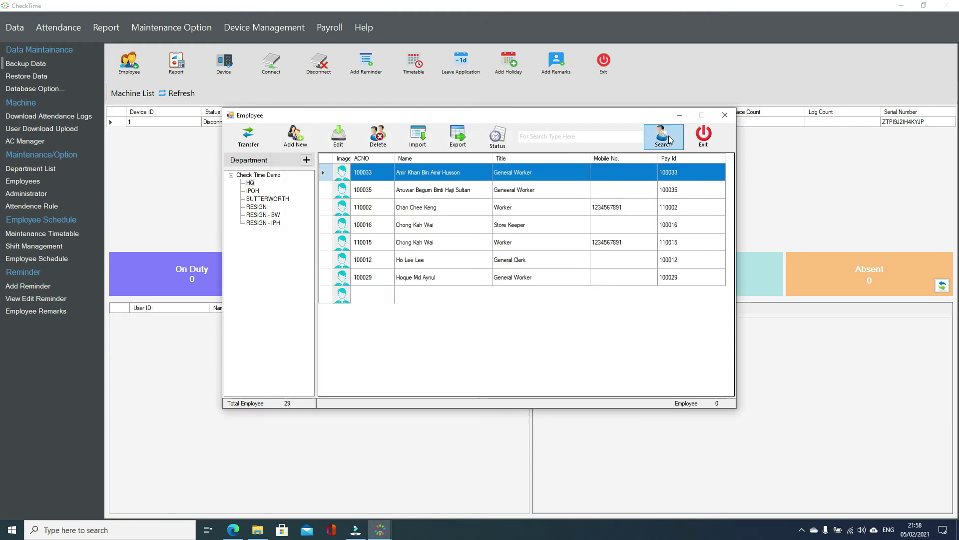
Look through the HQ employee list for the newly imported employees.
left_click(419, 192)
scroll(447, 240, "down", 9)
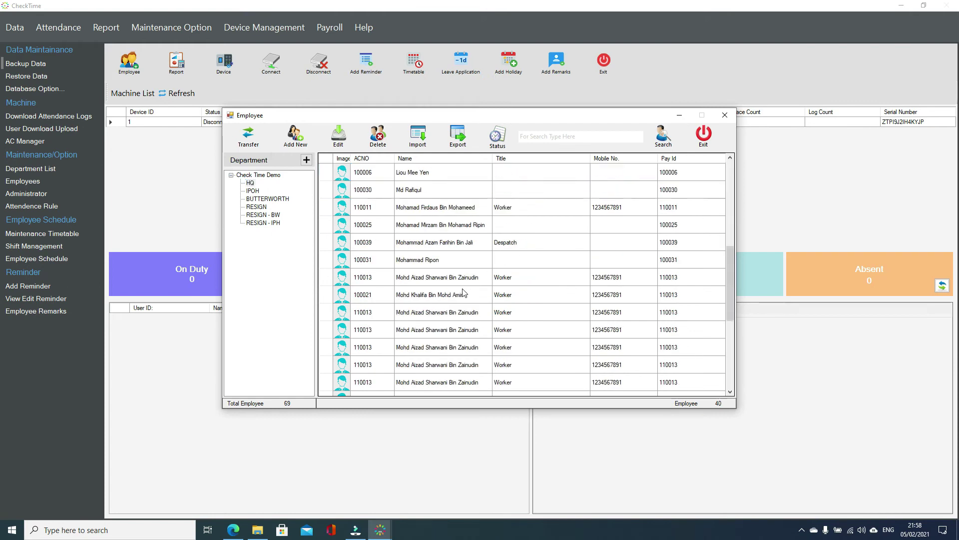
scroll(465, 293, "up", 10)
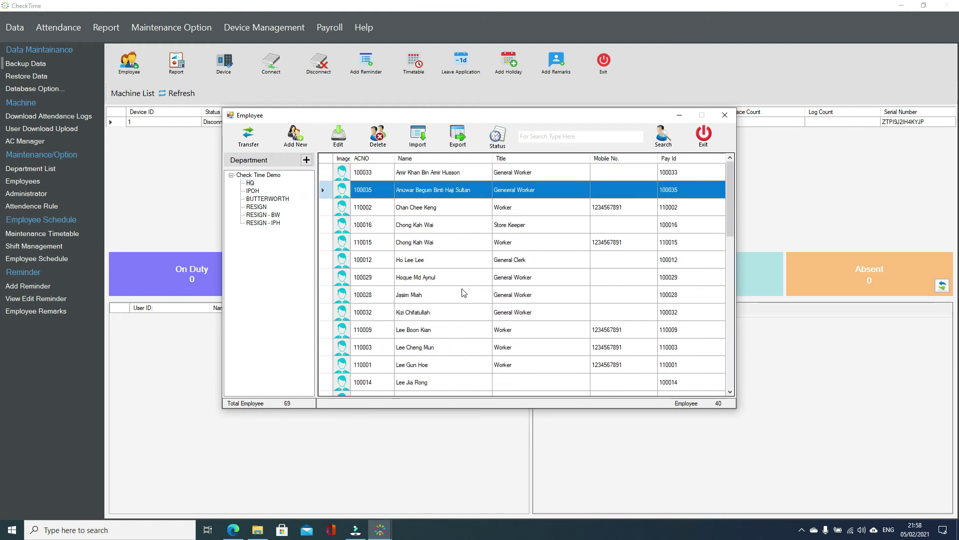
scroll(464, 292, "down", 2)
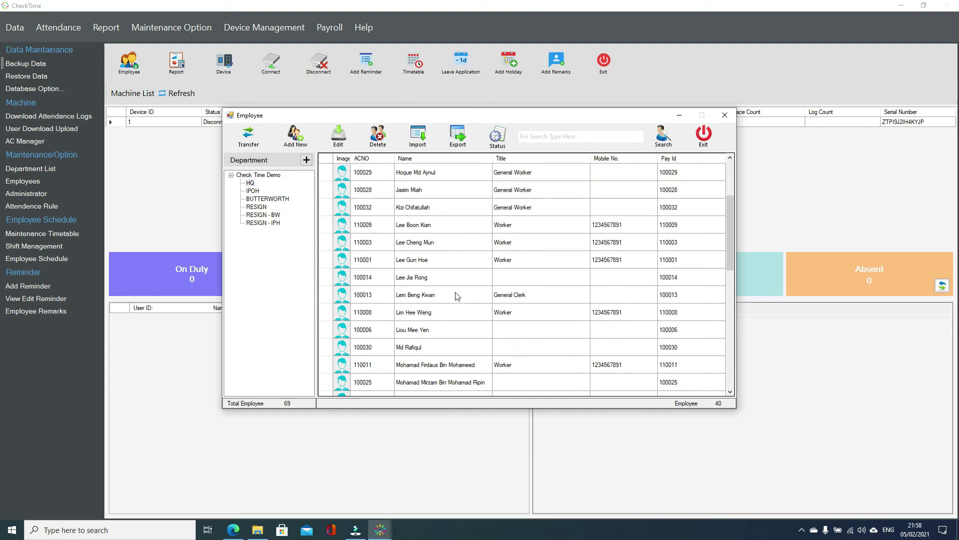
Open one imported employee's record, check its A/c No and Pay ID fields, and close it without saving.
left_click(430, 283)
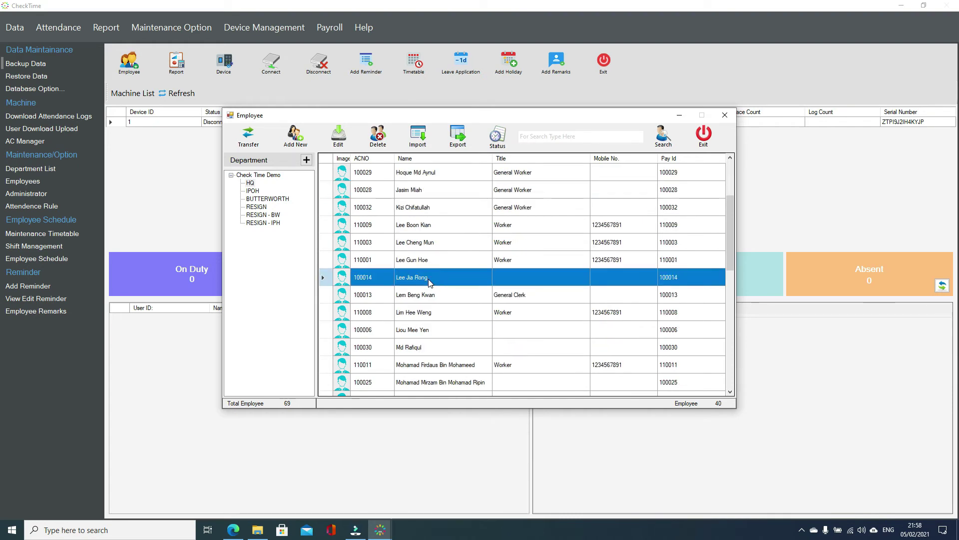
double_click(430, 283)
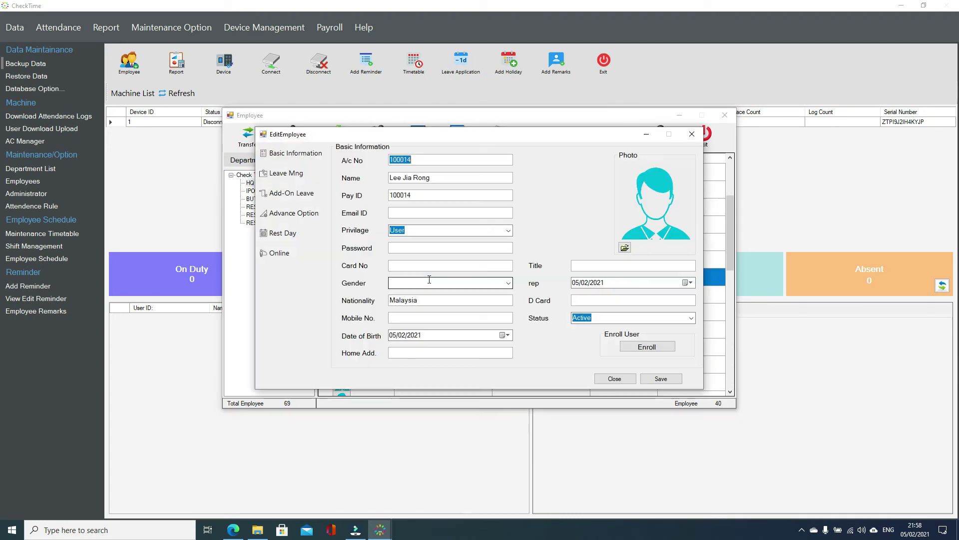
left_click(424, 159)
left_click_drag(440, 159, 376, 160)
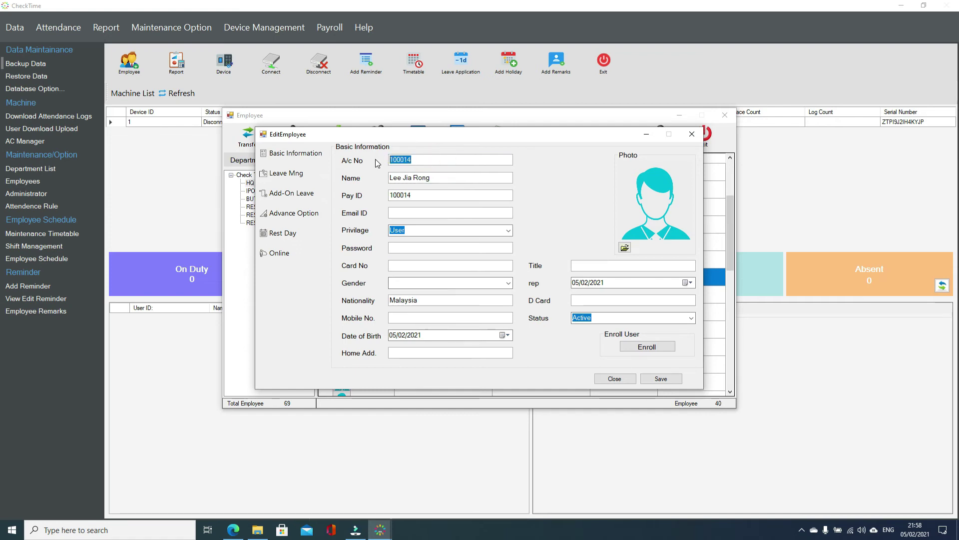
left_click(433, 159)
left_click_drag(433, 158, 364, 157)
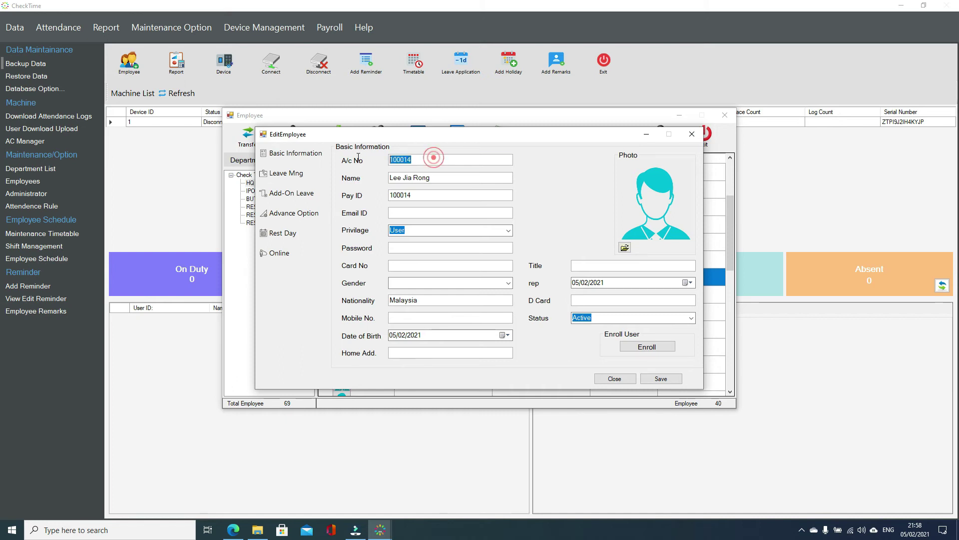
double_click(438, 195)
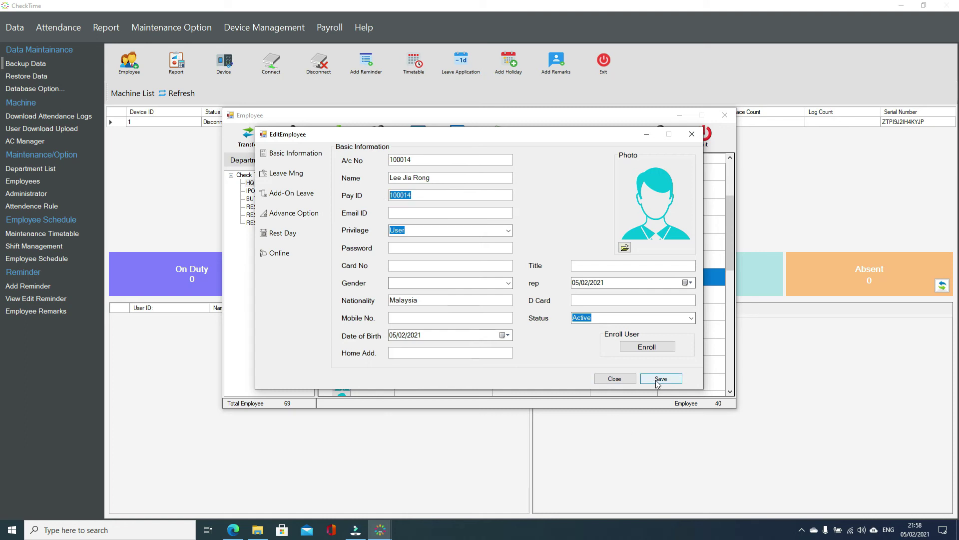
left_click(615, 380)
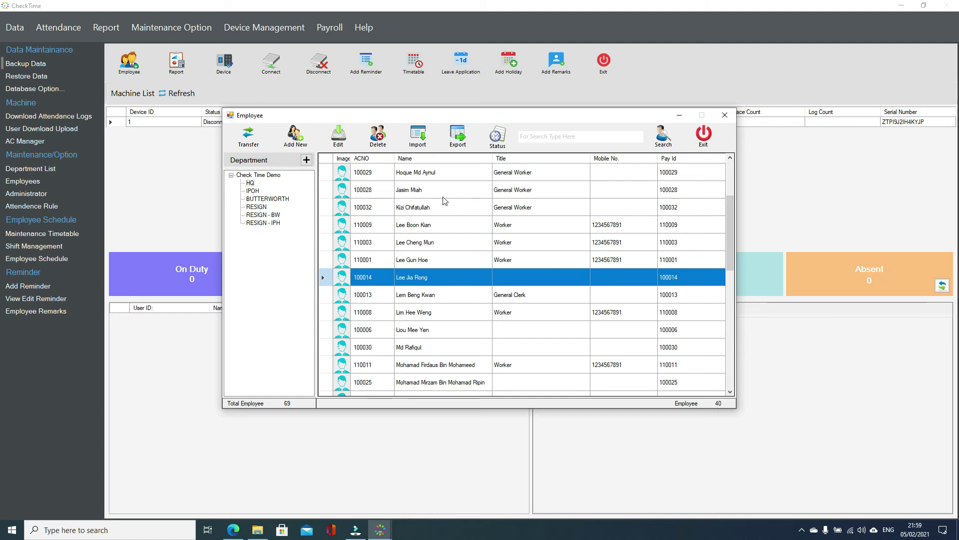
Export the HQ department's employees to an Excel file named Emplist 2 on the Desktop.
scroll(444, 200, "up", 2)
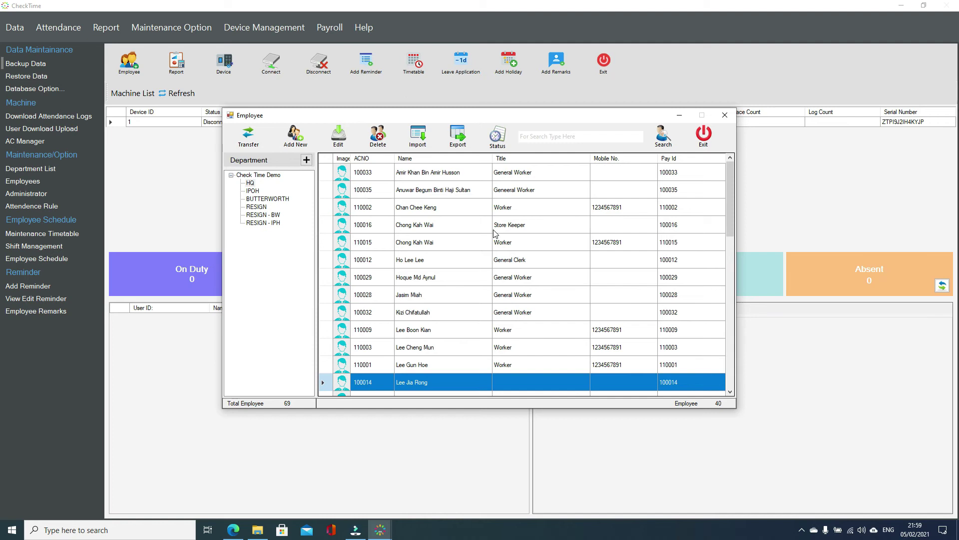
left_click(251, 184)
left_click(463, 145)
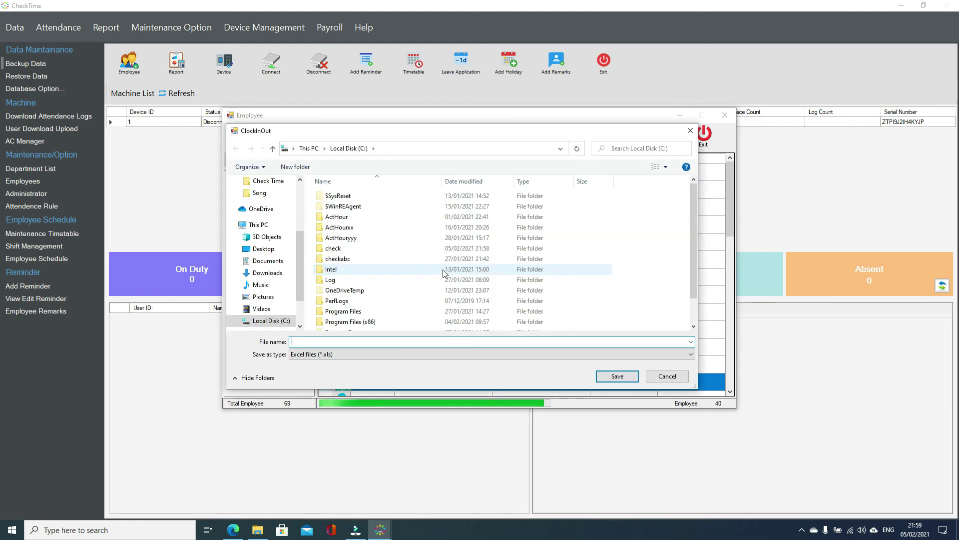
left_click(260, 250)
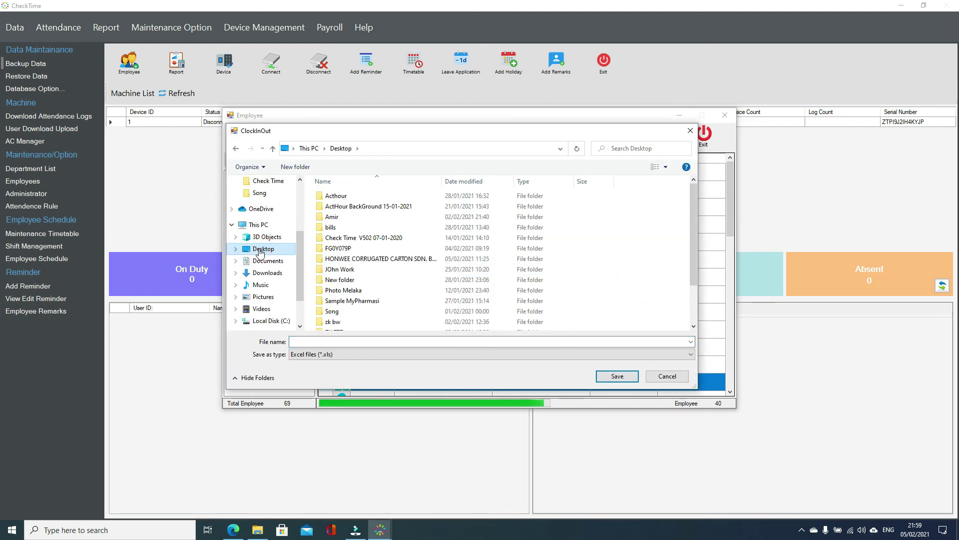
left_click(352, 342)
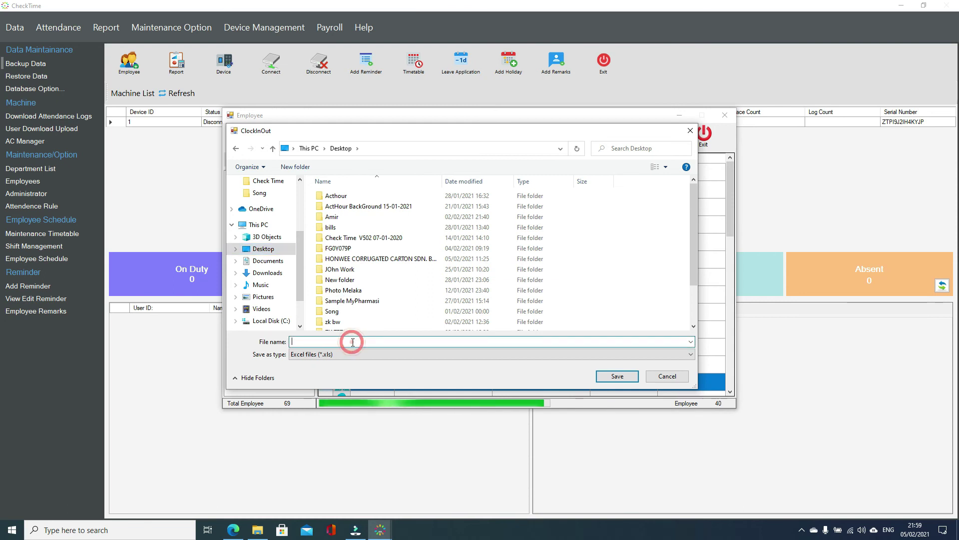
type("Emp")
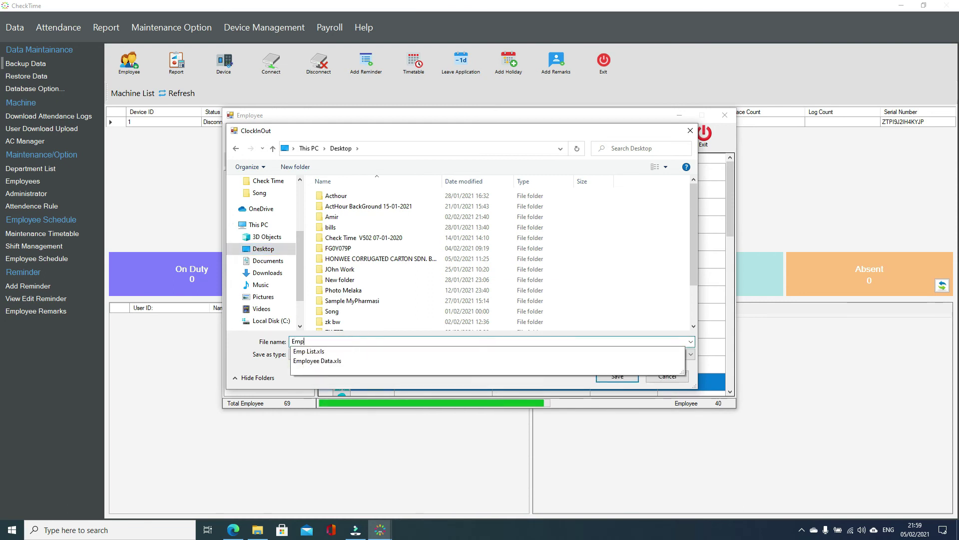
type("list 2")
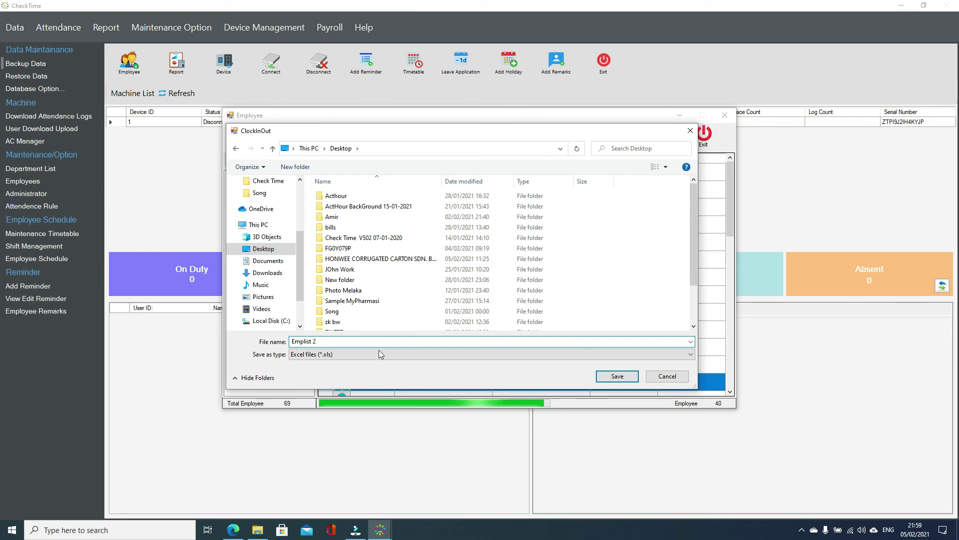
left_click(613, 375)
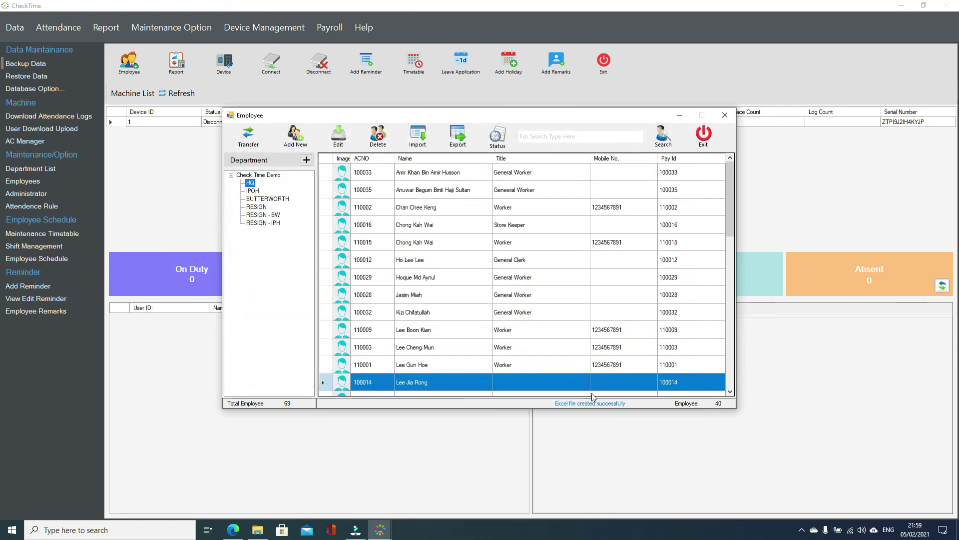
Leave the employee window and open the exported Emplist 2 workbook in Excel, accepting the file format mismatch.
left_click(717, 136)
left_click(944, 5)
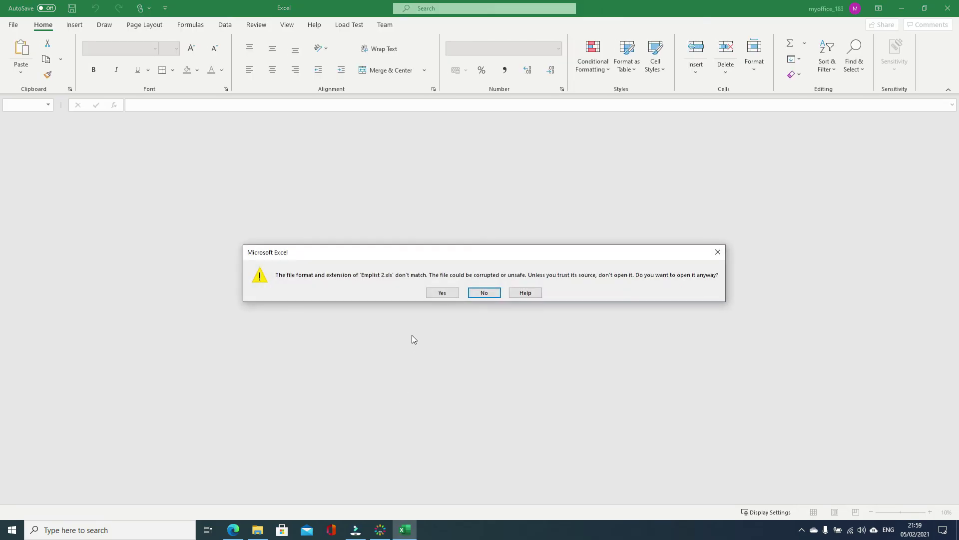
left_click(441, 298)
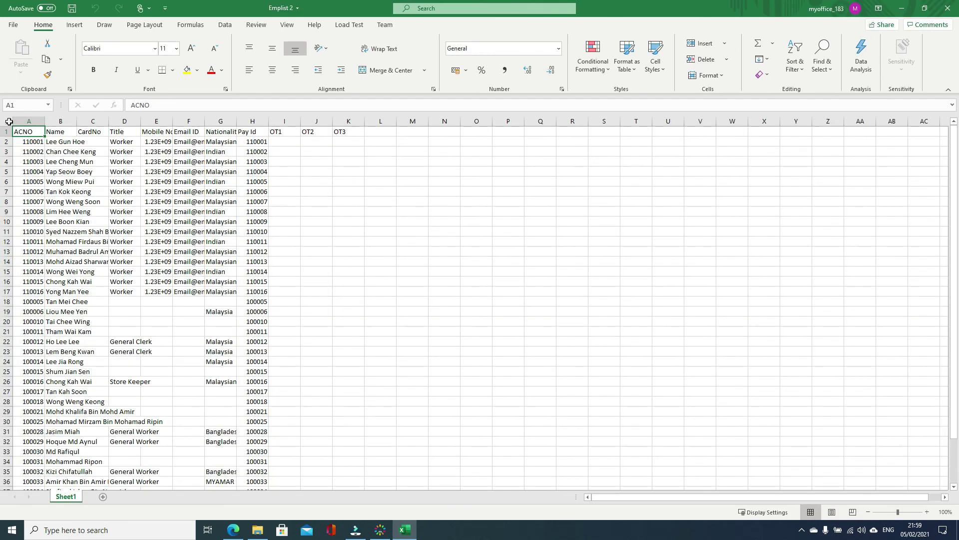
Autofit all column widths in the Emplist 2 sheet and look through the exported employee rows.
left_click(9, 122)
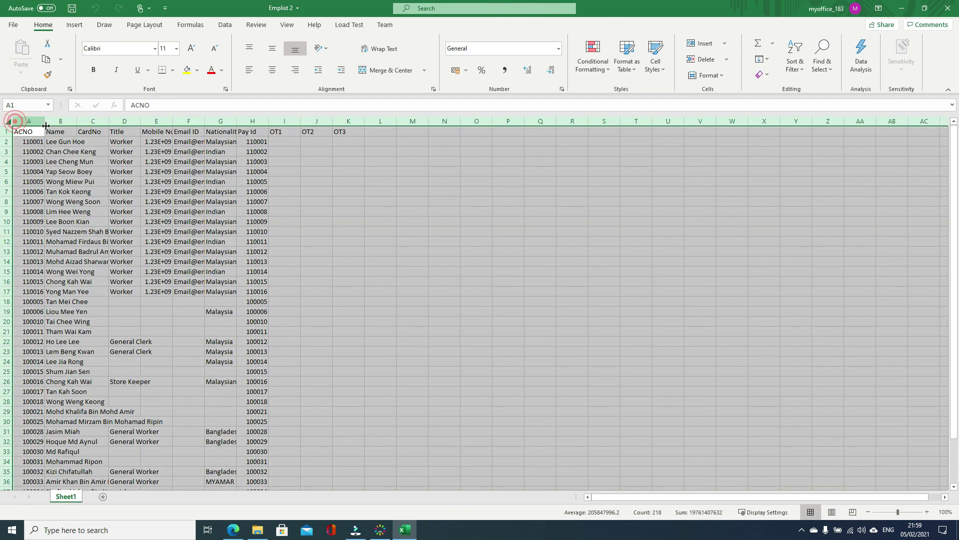
double_click(44, 121)
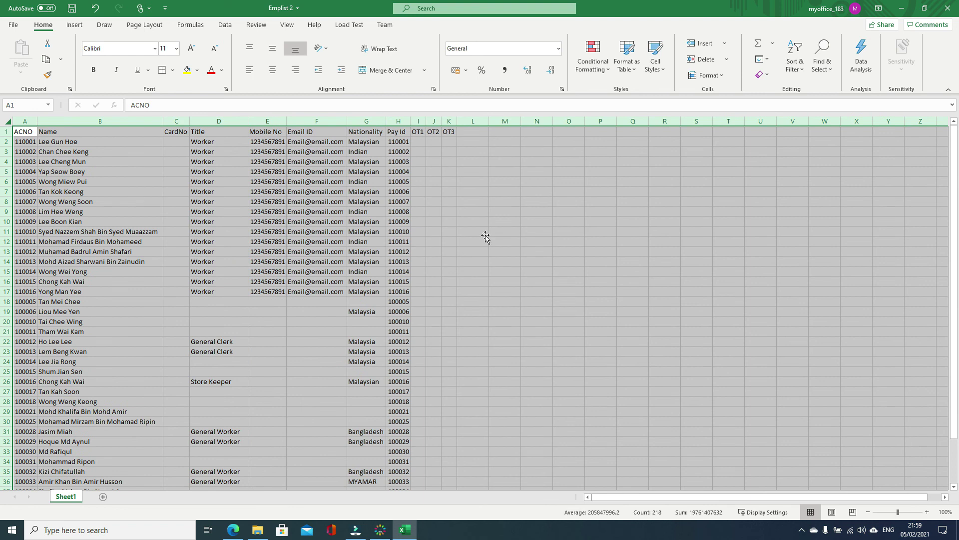
left_click(485, 234)
scroll(375, 286, "down", 8)
scroll(376, 286, "up", 8)
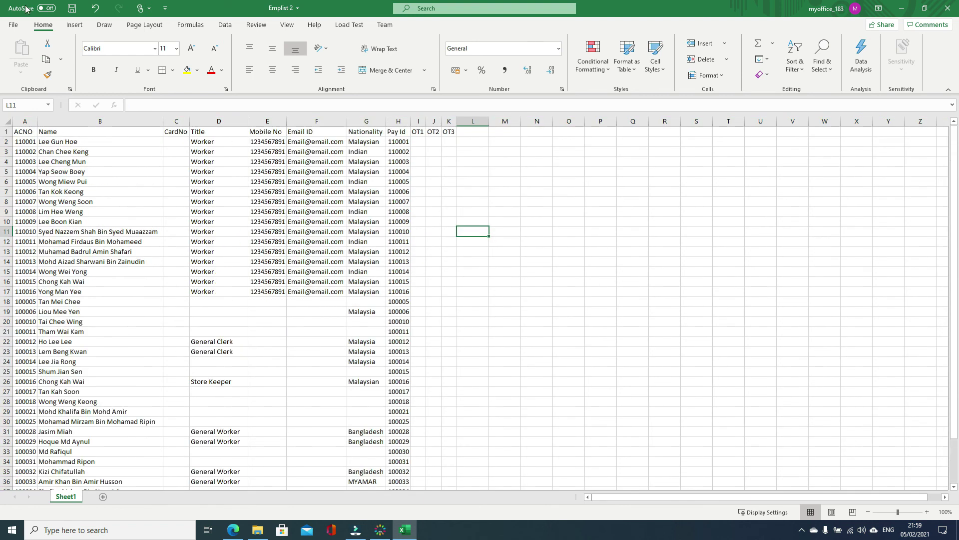
Close the Emplist 2 workbook without saving its changes and switch back to CheckTime.
left_click(945, 12)
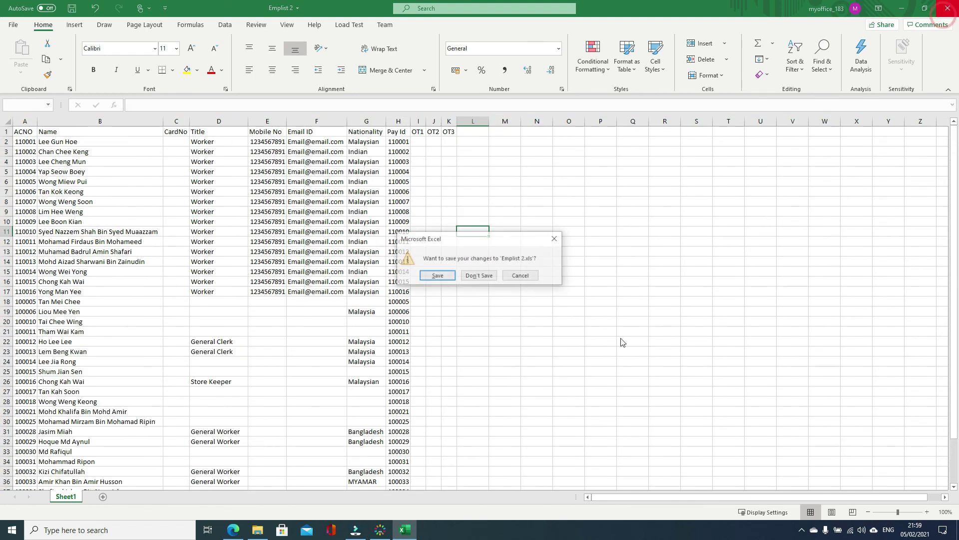
left_click(478, 276)
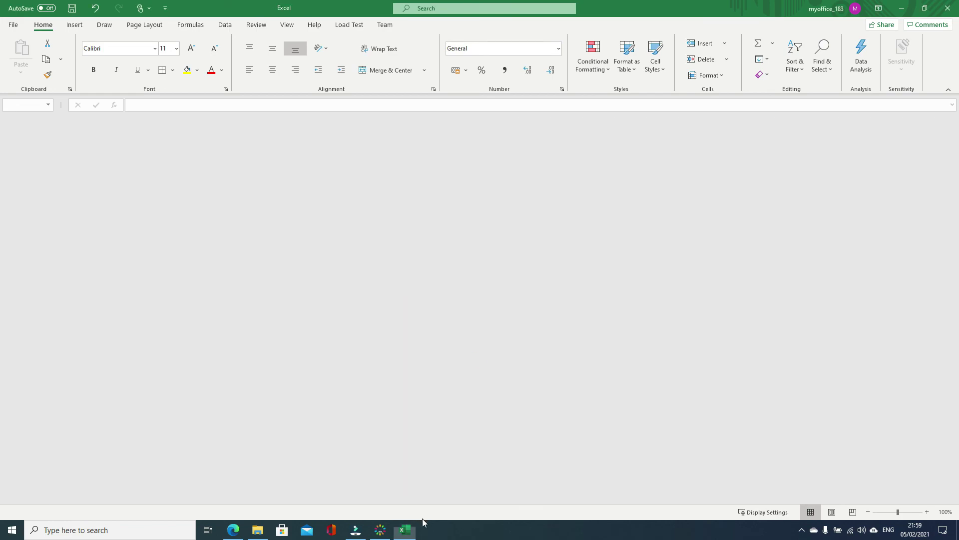
left_click(386, 536)
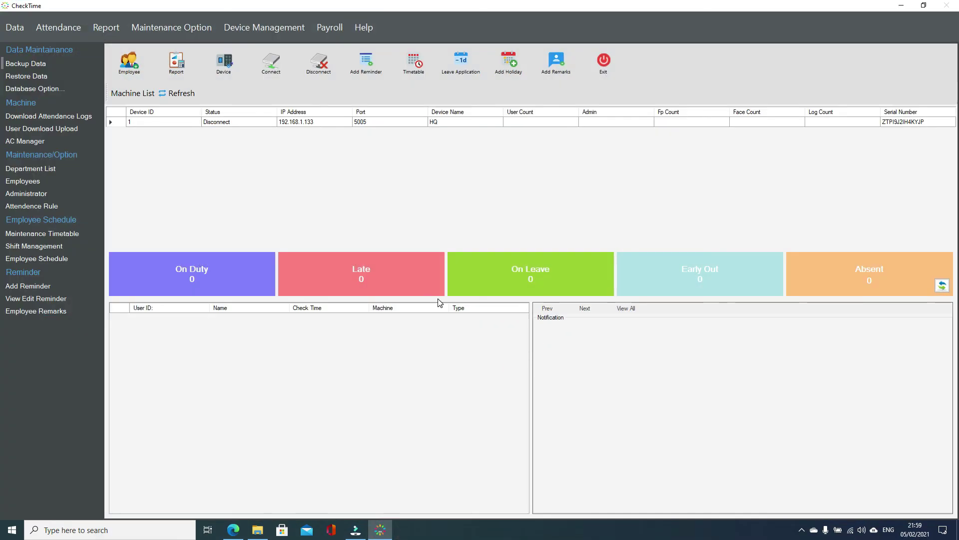